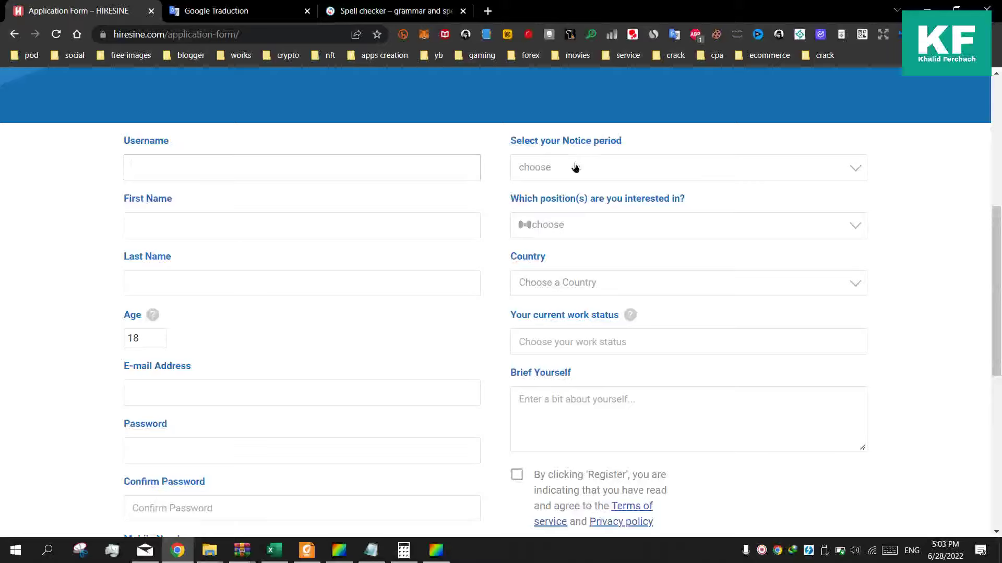
Set the notice period to Immediately and the position of interest to Proofreading Job in the application form
click(575, 167)
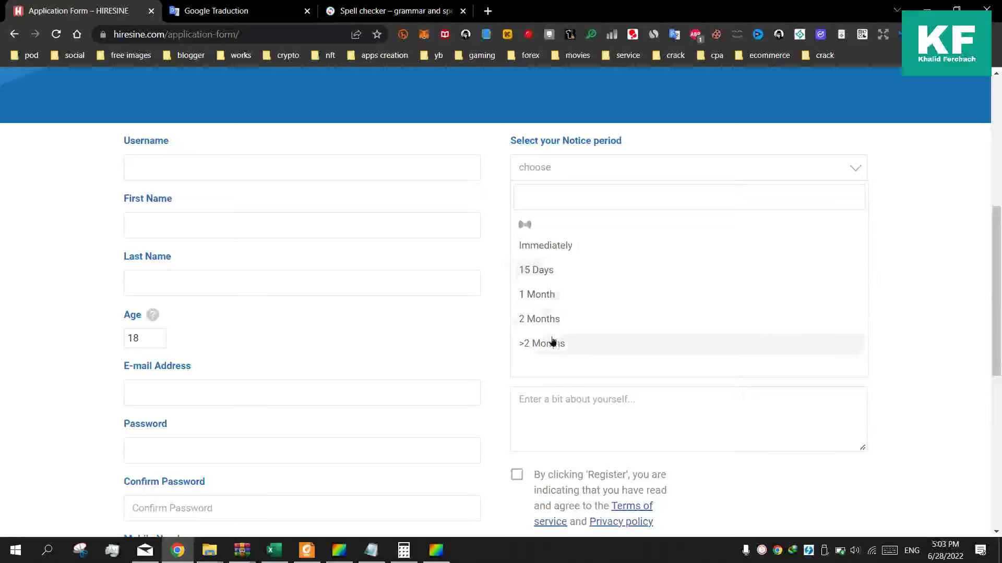
click(562, 251)
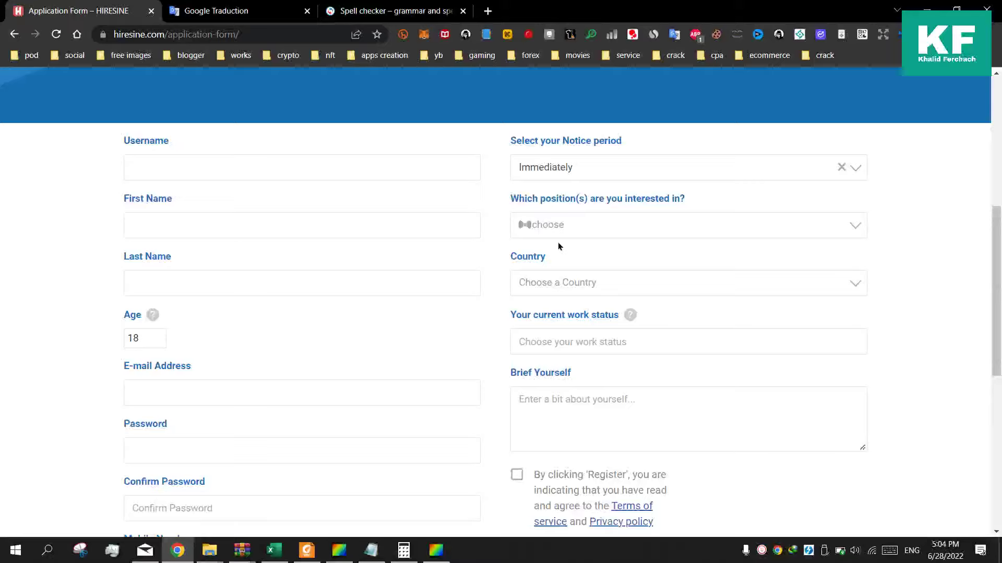
click(590, 238)
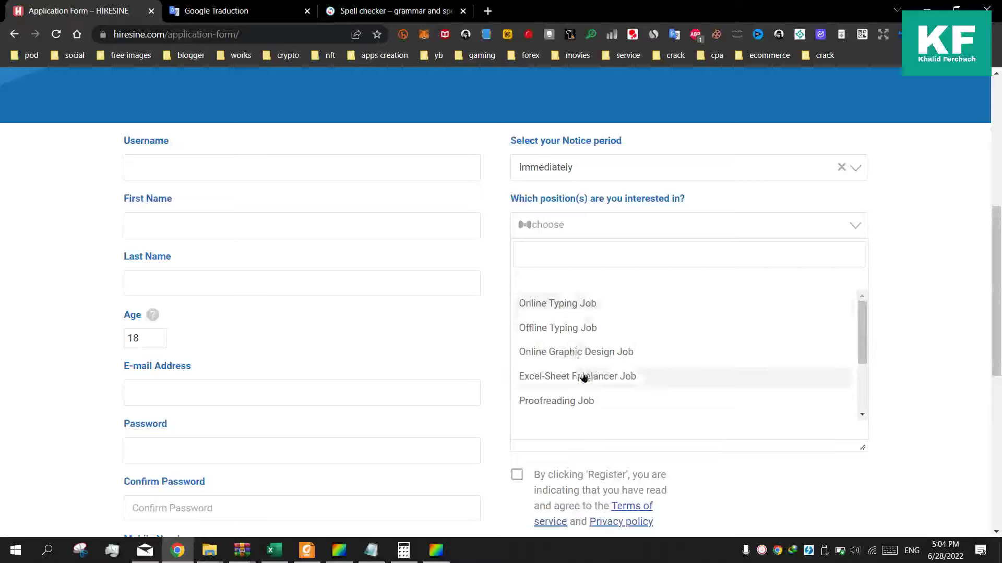
click(581, 401)
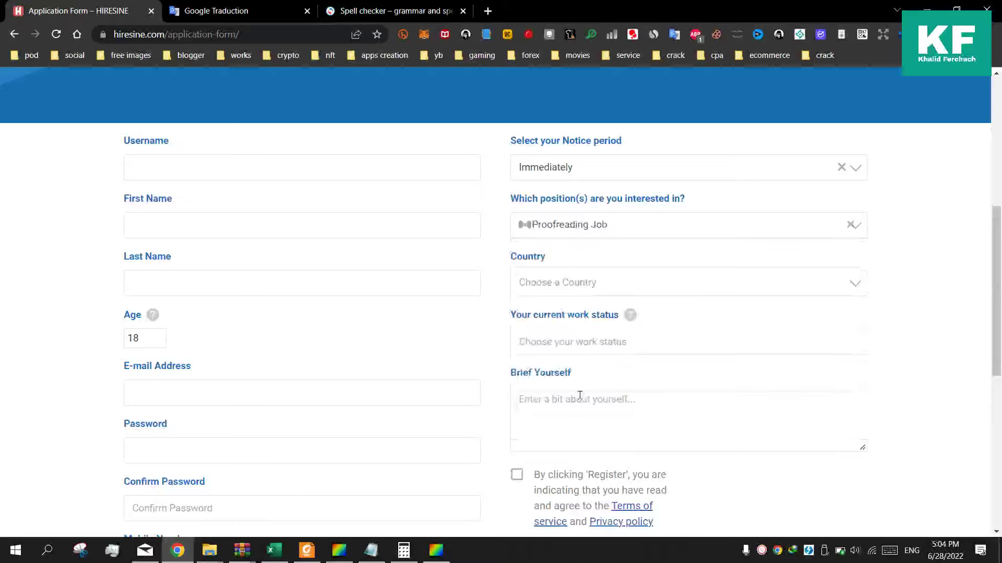
click(578, 285)
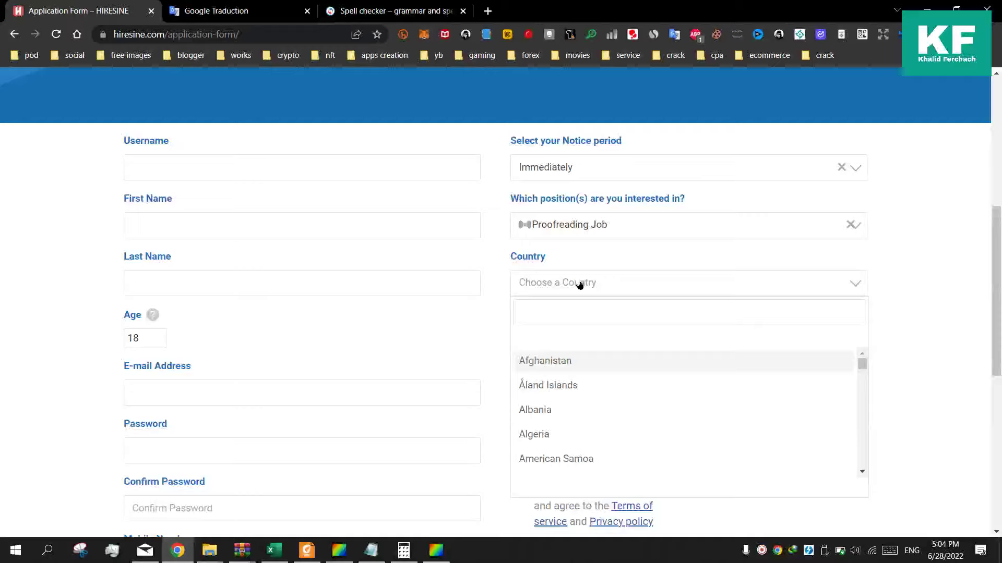
click(406, 347)
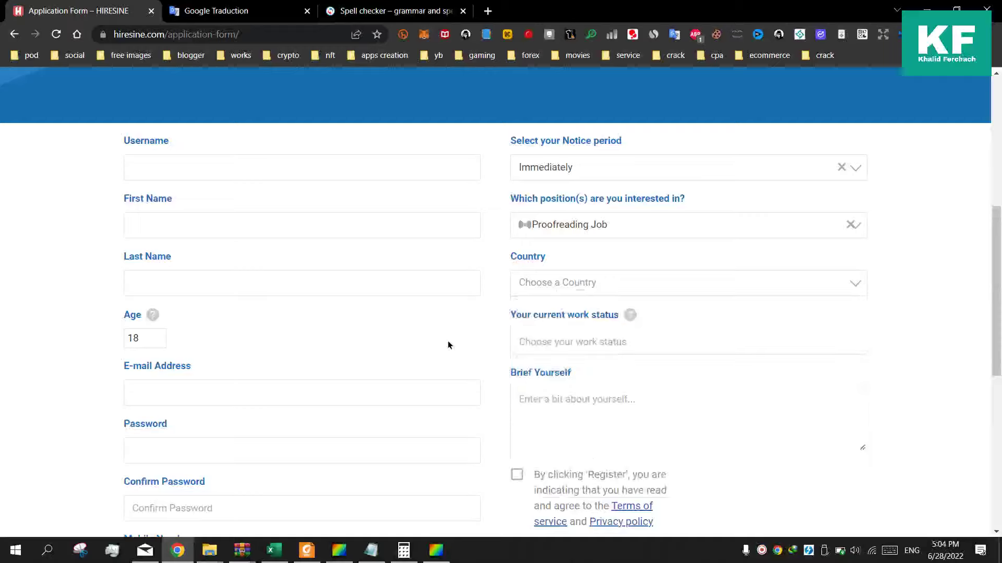
Set the current work status to Freelancer
scroll(574, 344, down, 1)
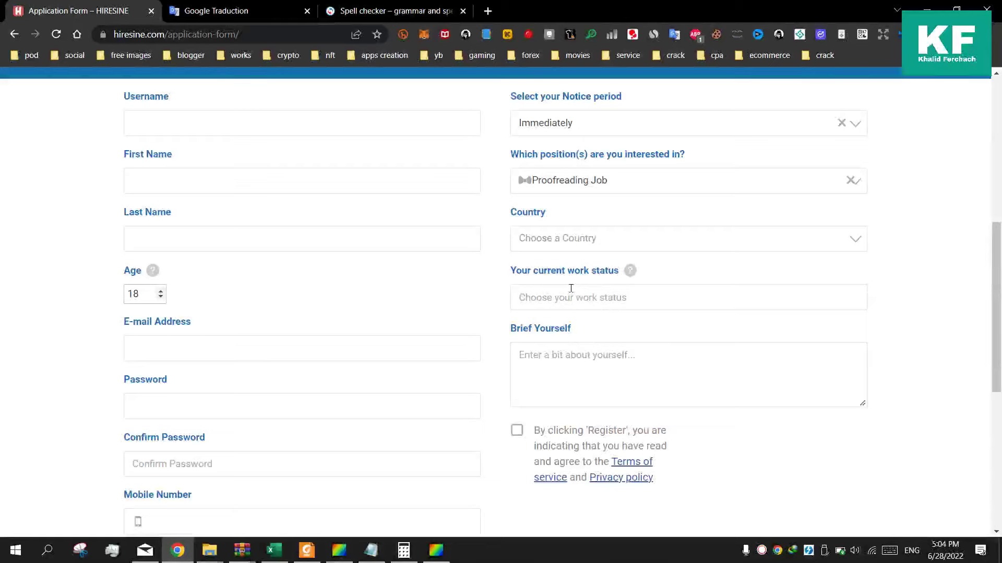
click(584, 305)
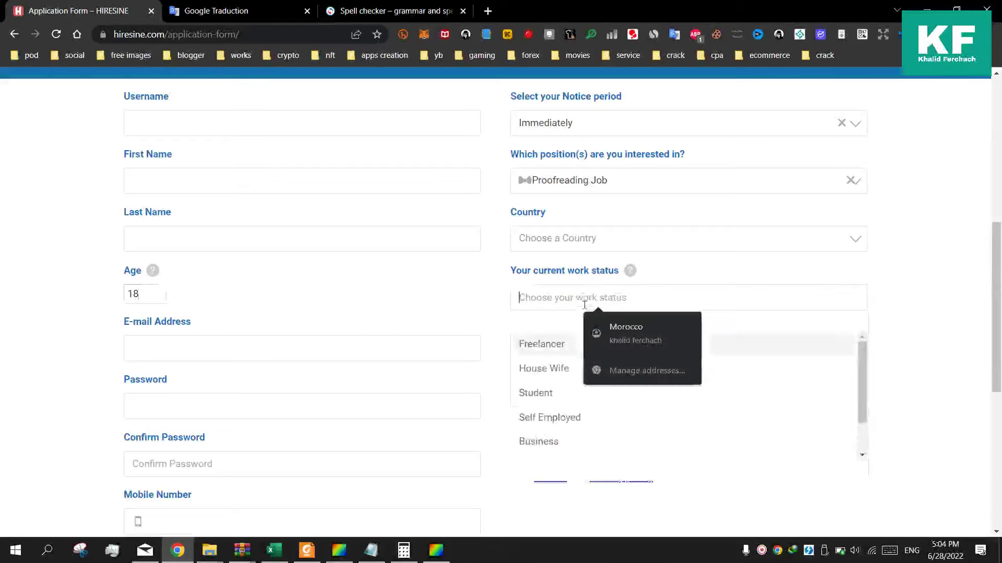
click(475, 308)
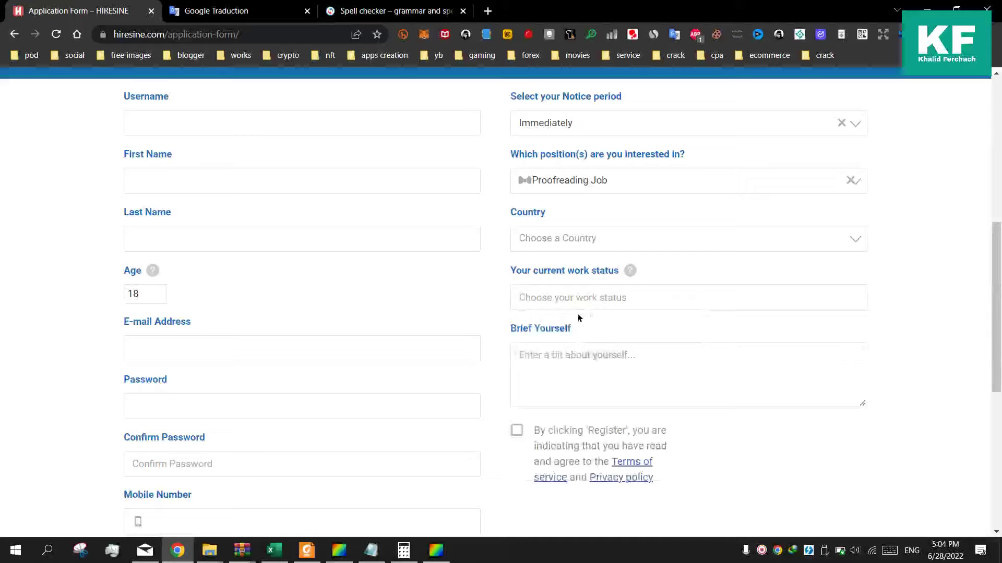
click(585, 299)
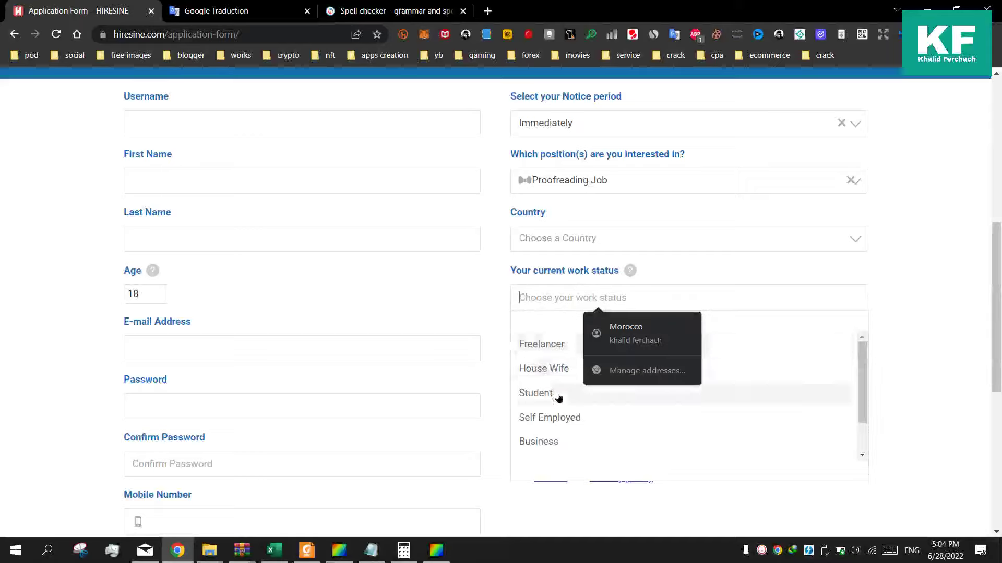
scroll(557, 398, down, 1)
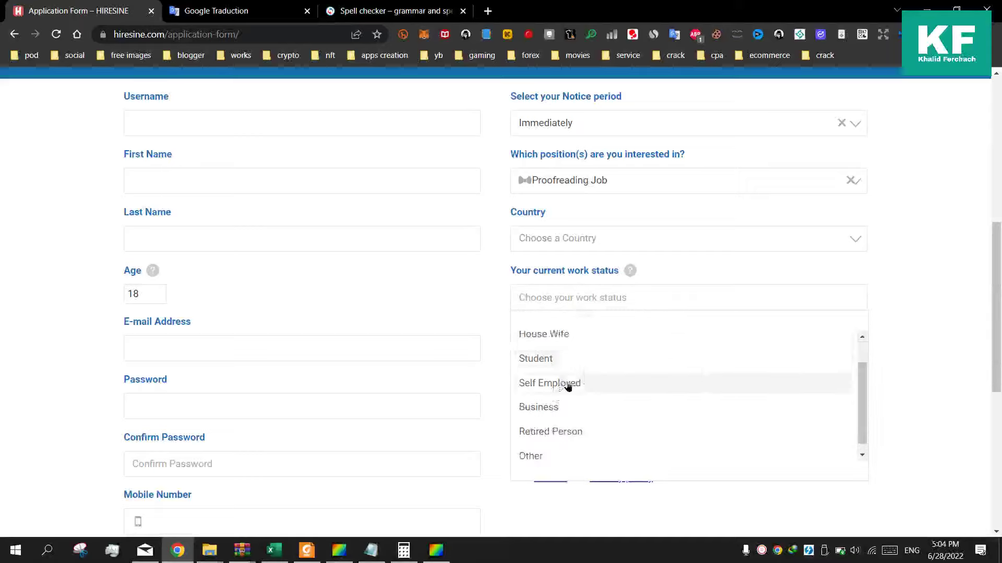
click(566, 385)
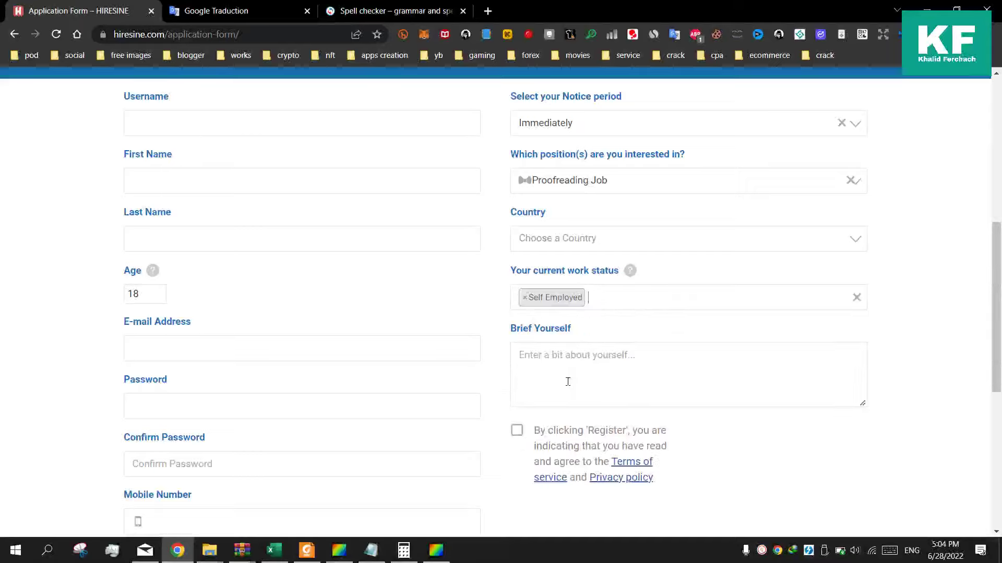
click(524, 299)
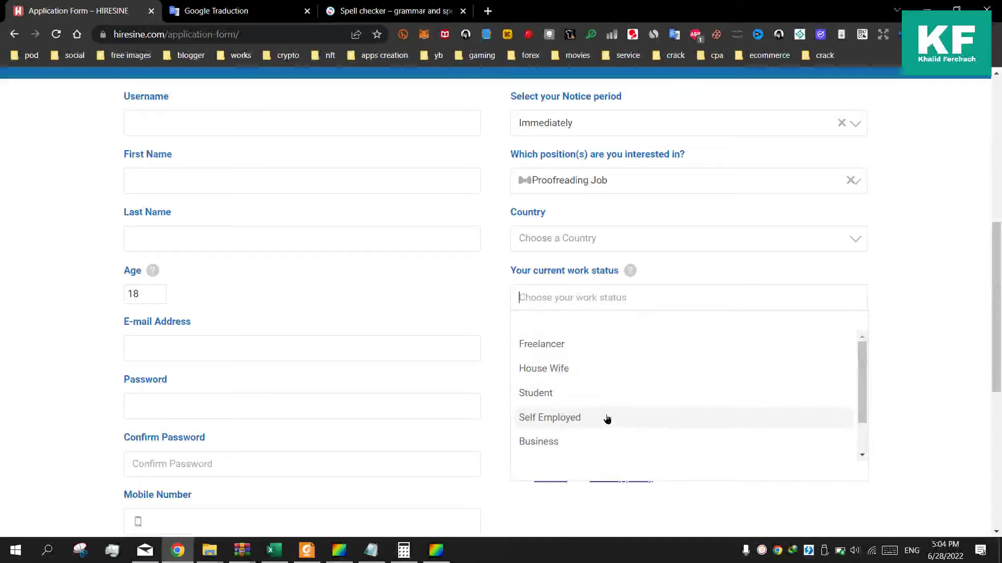
click(570, 341)
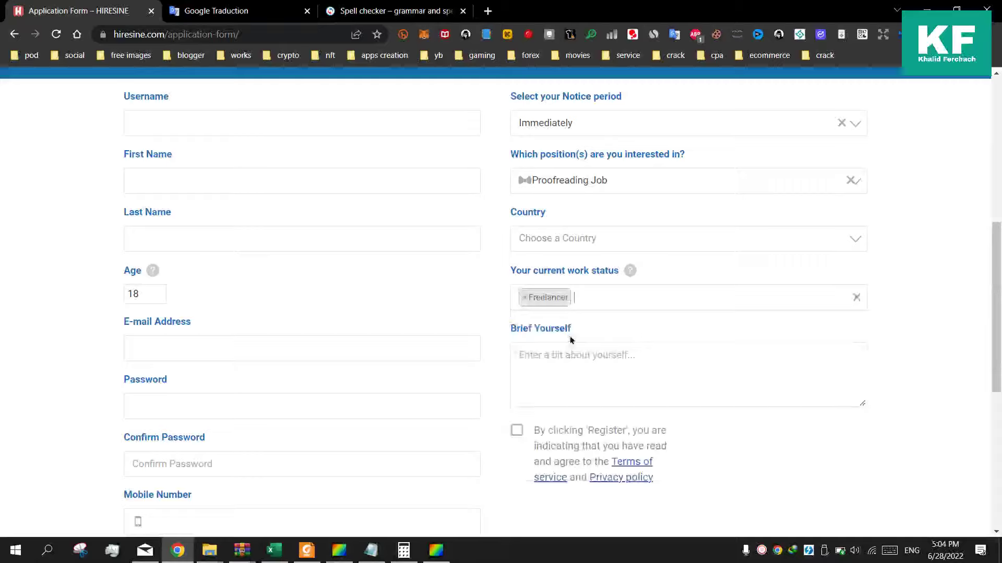
Examine the Brief Yourself field, and review the prepared introduction in Google Translate and the Reverso grammar checker
scroll(571, 340, down, 1)
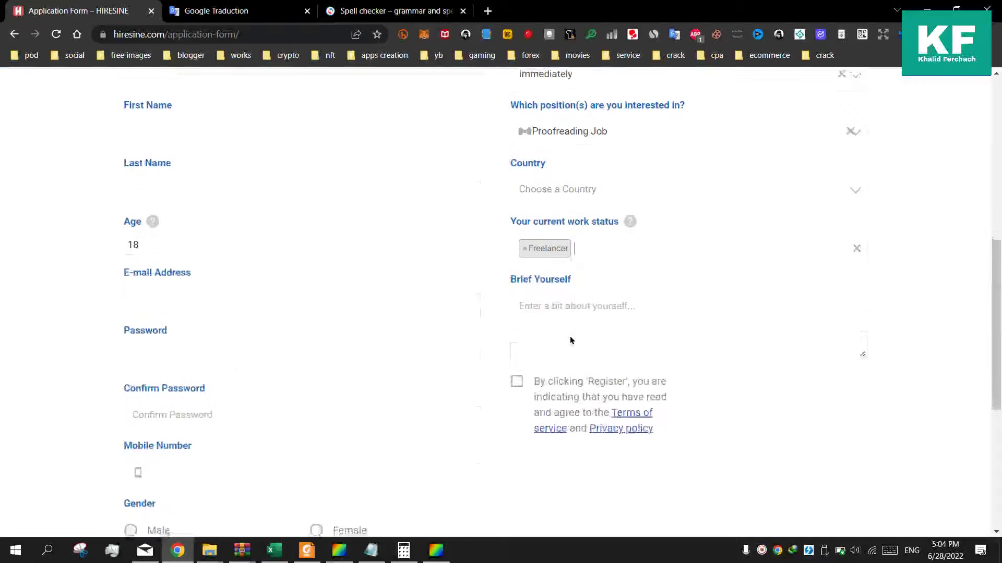
ctrl+scroll(570, 340, up, 5)
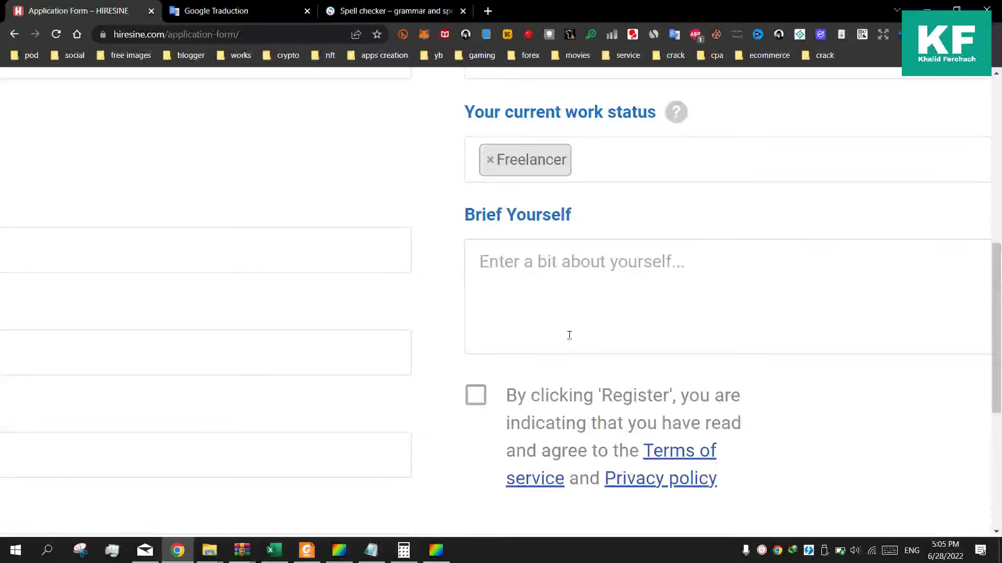
click(271, 4)
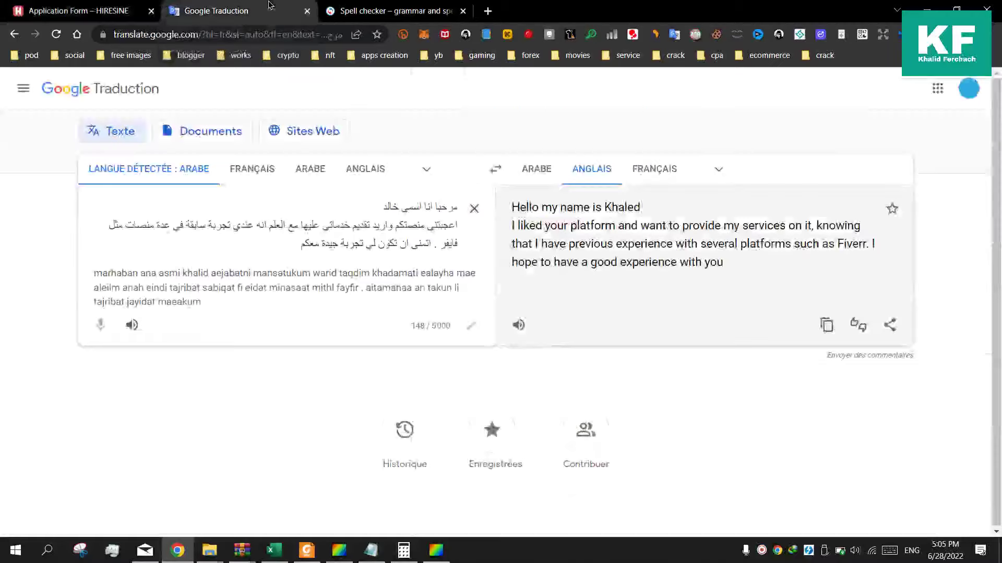
click(361, 6)
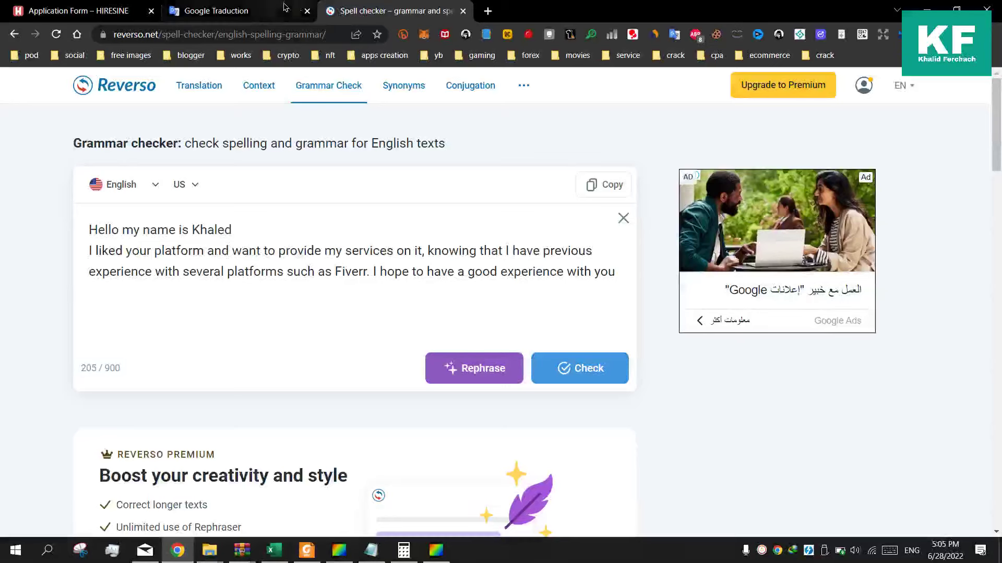
click(243, 6)
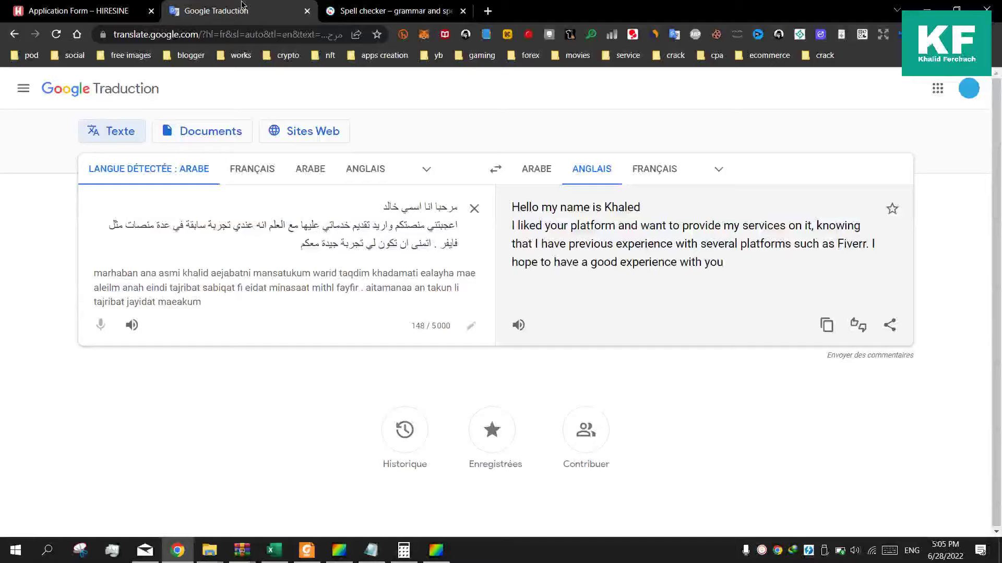
Add a full stop at the end of the Arabic introduction in Google Translate and start a new line
scroll(335, 193, up, 3)
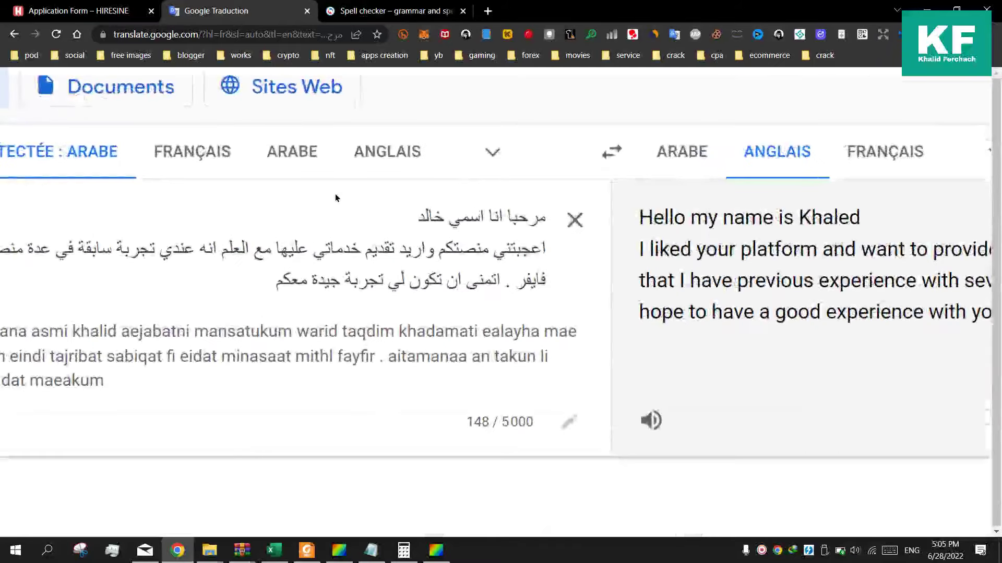
scroll(335, 198, down, 3)
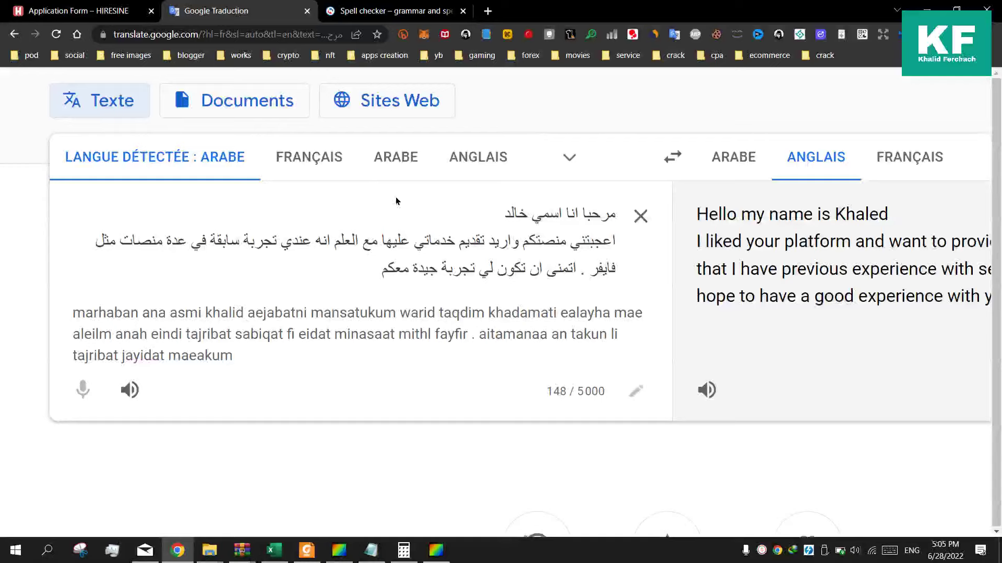
click(369, 262)
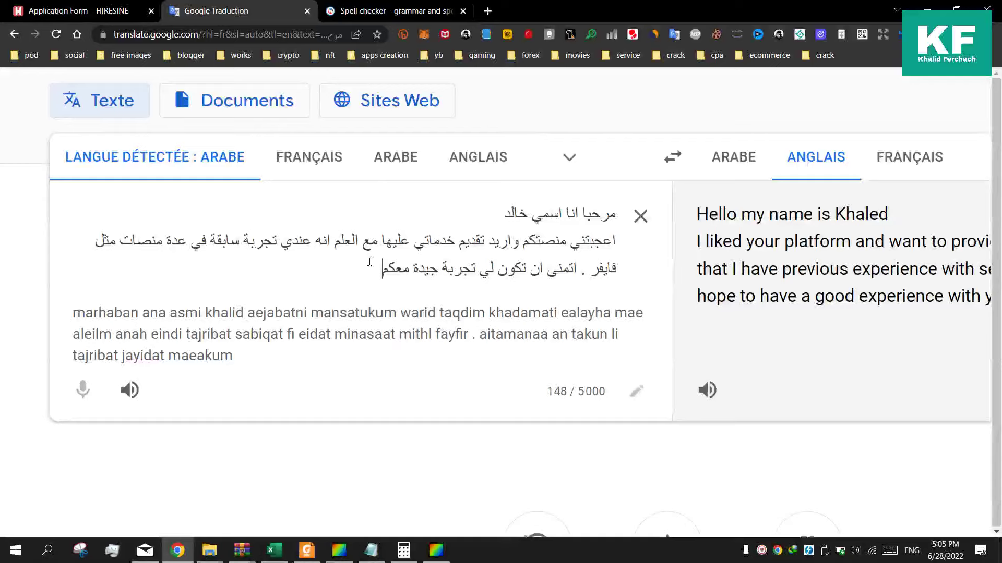
text(.)
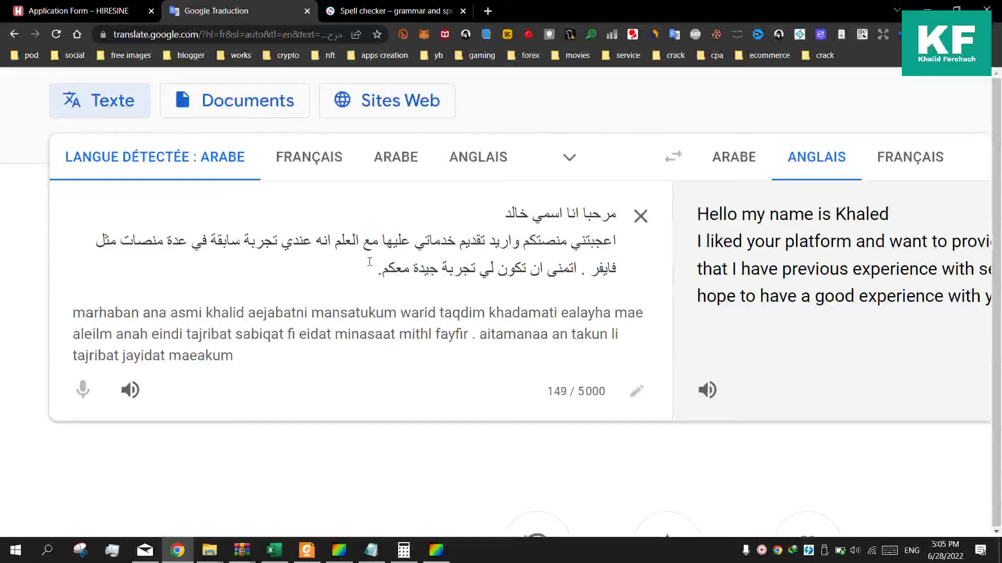
key(Return)
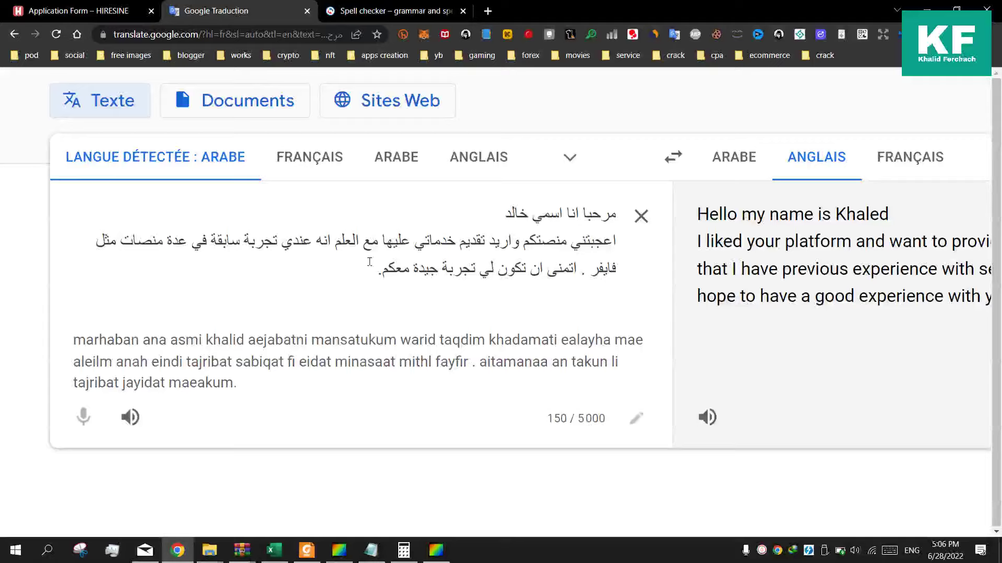
Review the chosen position and work status in the HIRESINE form, and the introduction text in Reverso
click(83, 11)
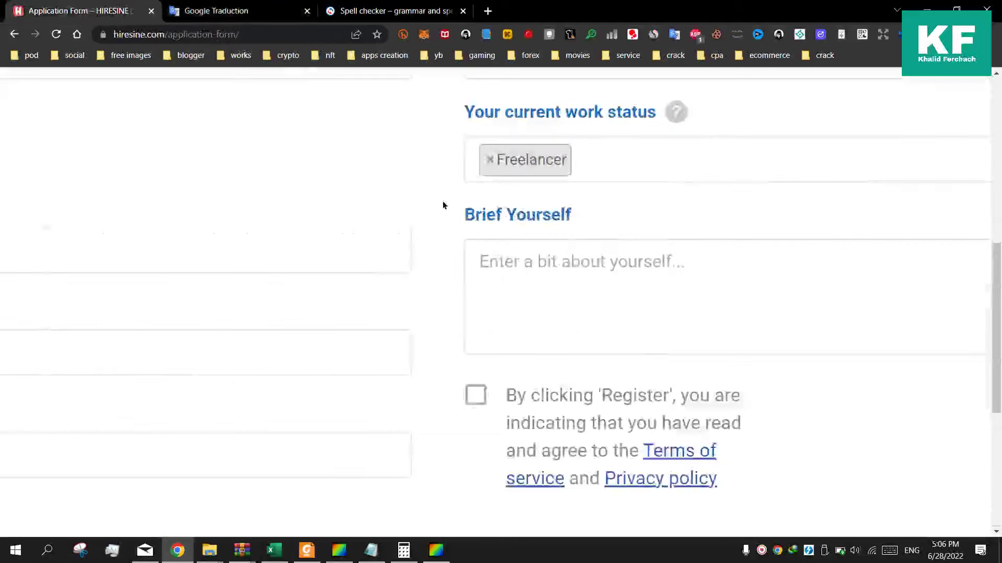
scroll(550, 233, up, 4)
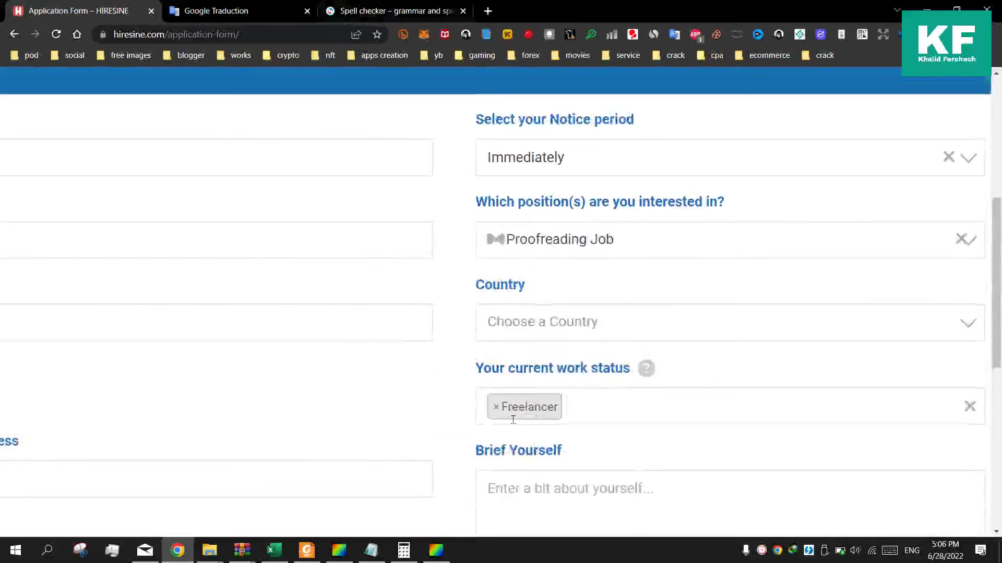
click(393, 11)
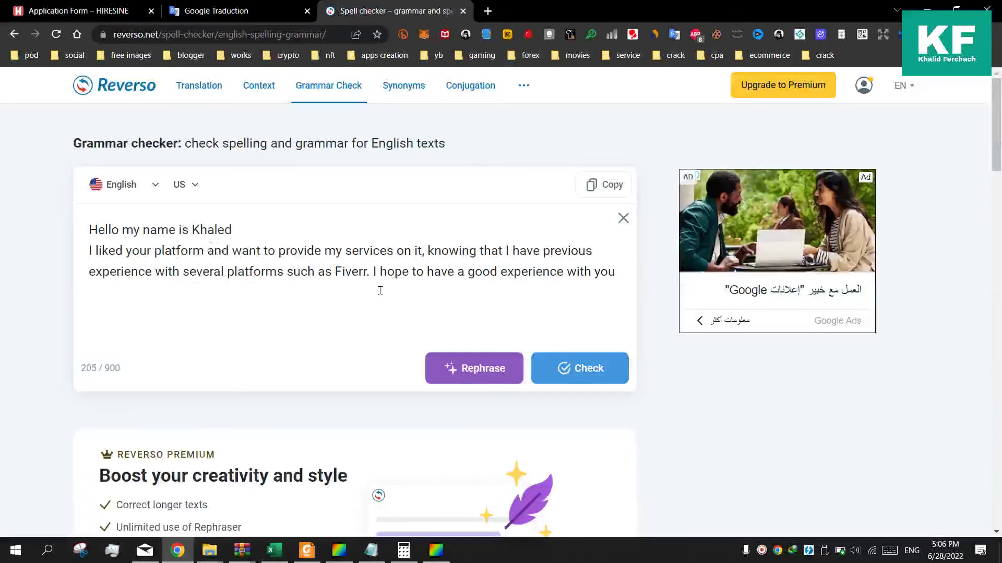
click(78, 11)
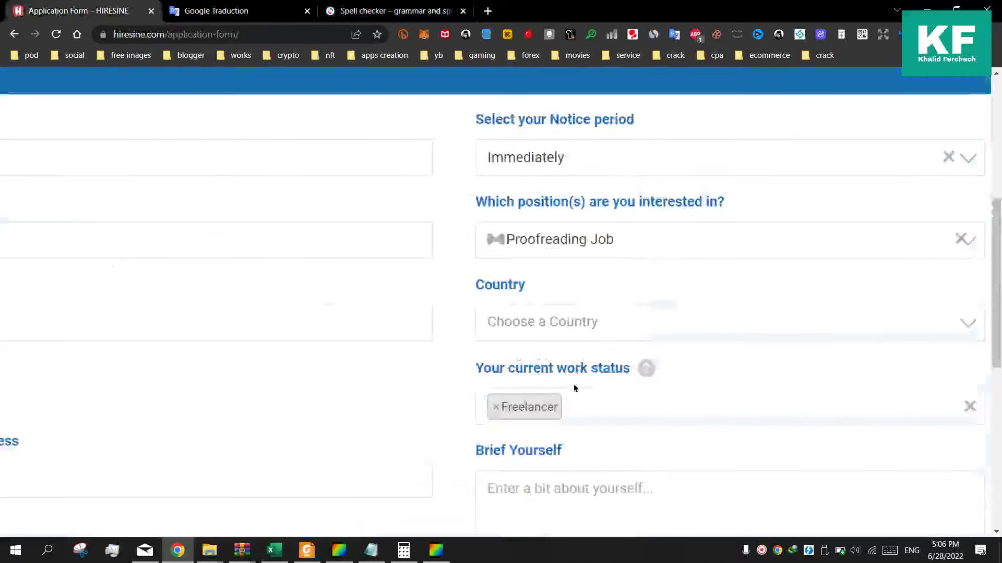
click(553, 399)
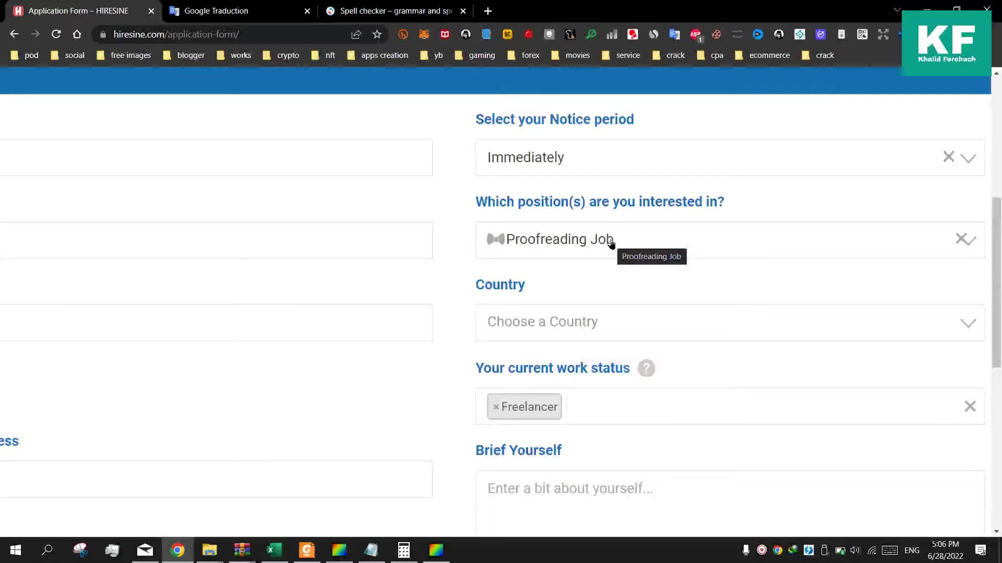
Return to Google Translate, bring up the on-screen keyboard and switch its language to Arabic
key(ctrl+Tab)
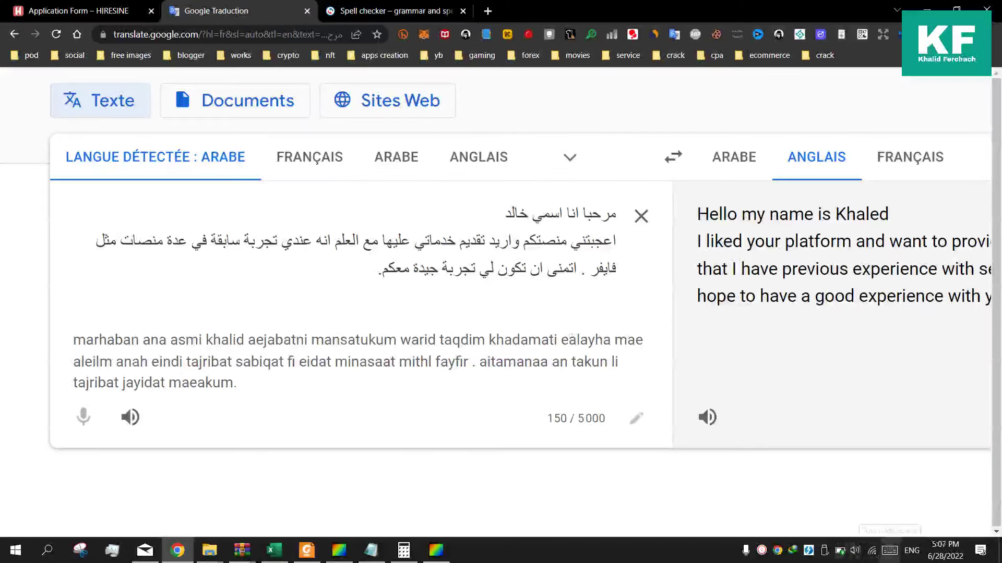
click(889, 551)
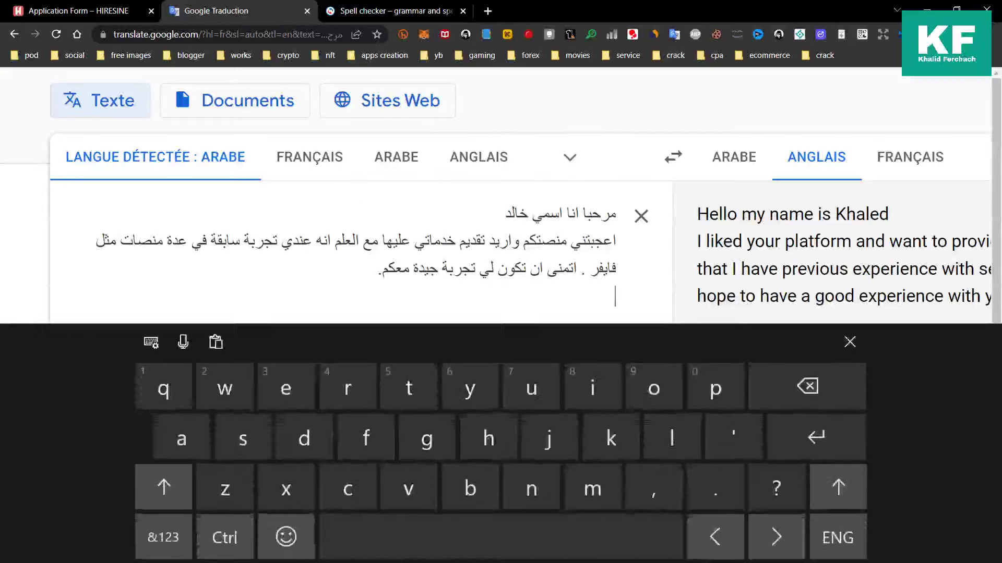
click(818, 537)
click(753, 462)
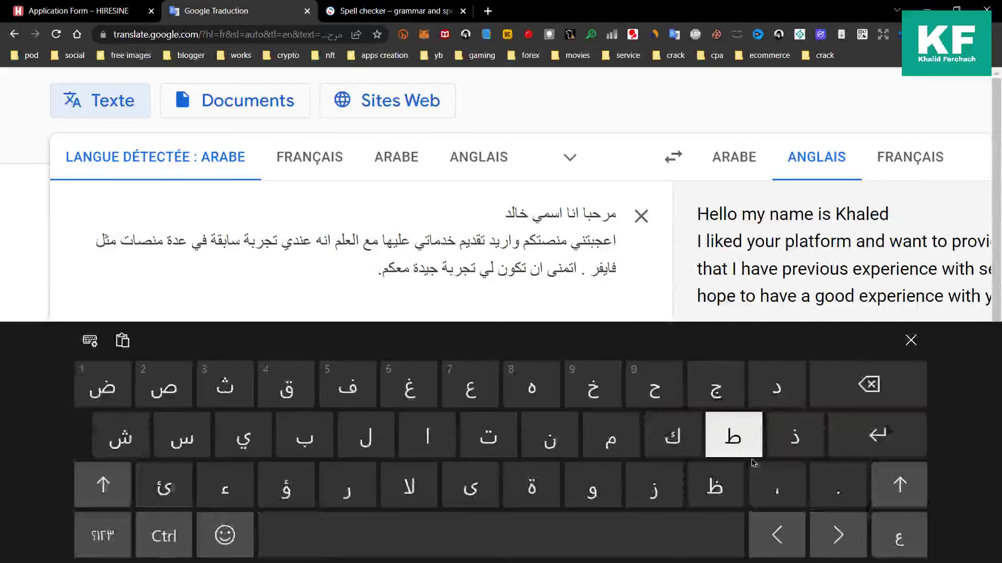
Add an Arabic paragraph starting "لدي المام جيد باللغة" about language knowledge, blogging, correcting errors, office programs and time management
scroll(638, 243, down, 2)
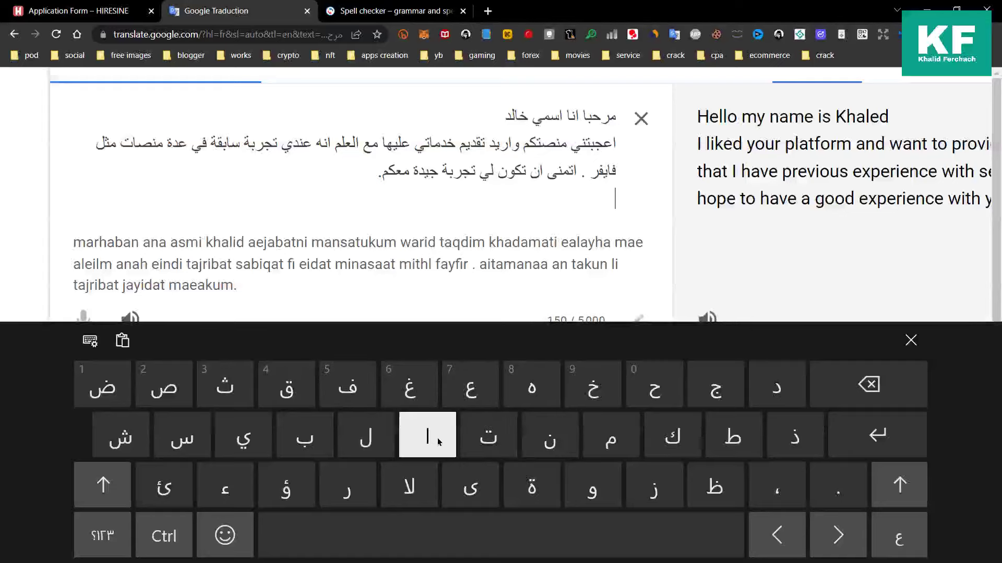
click(366, 435)
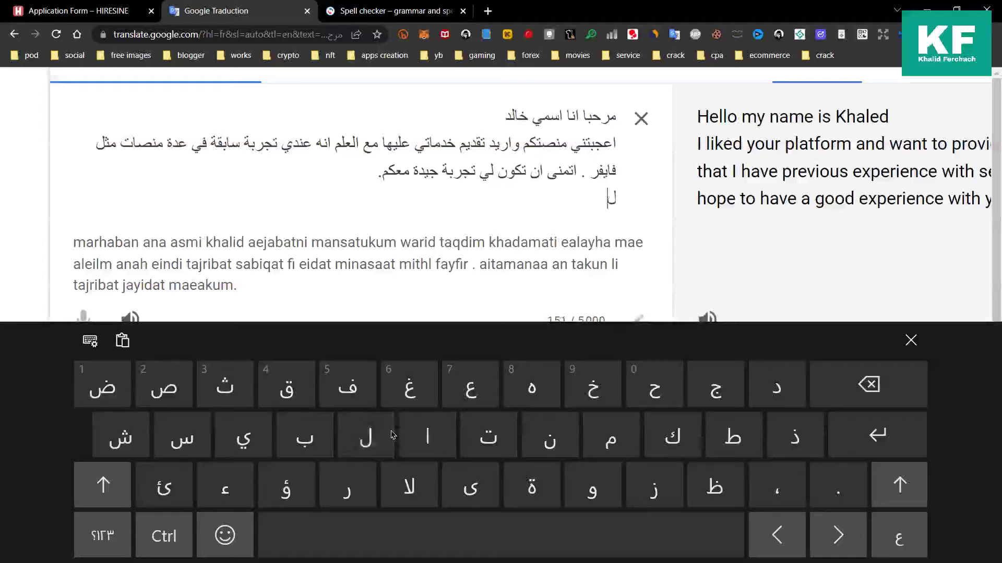
click(790, 377)
click(243, 438)
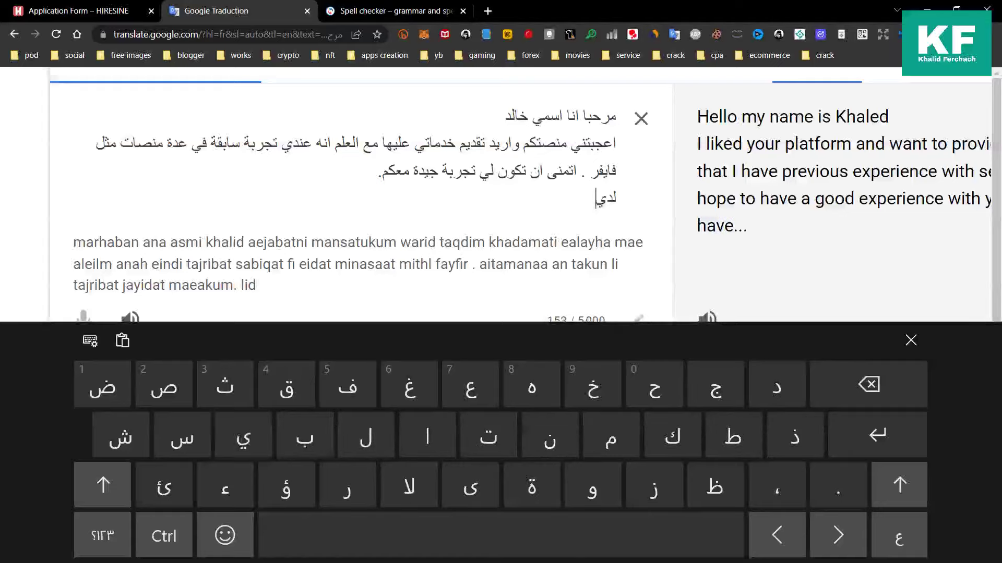
click(425, 535)
click(426, 439)
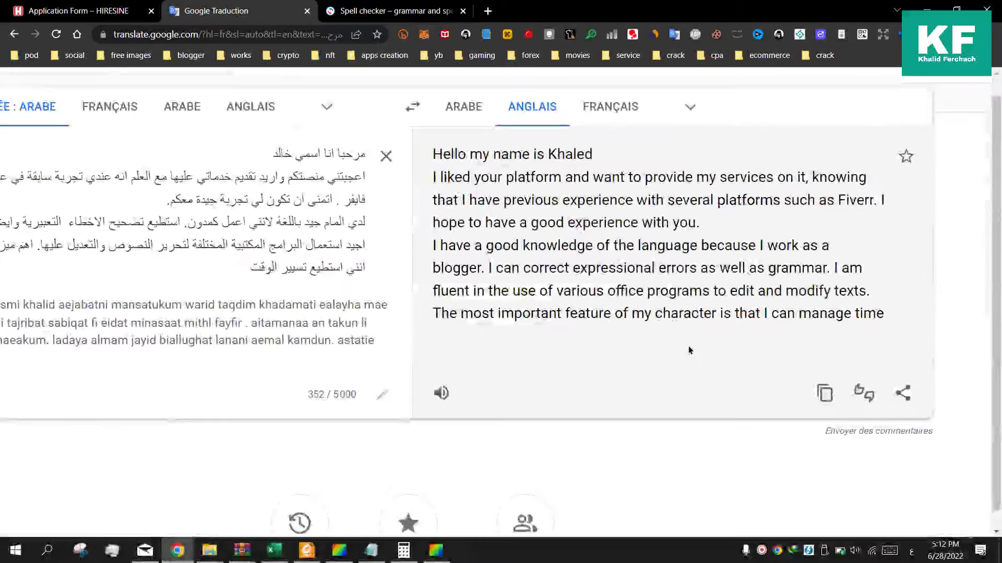
Enlarge the page to read the extended introduction and copy its complete English translation
key(ctrl+plus)
key(ctrl+plus)
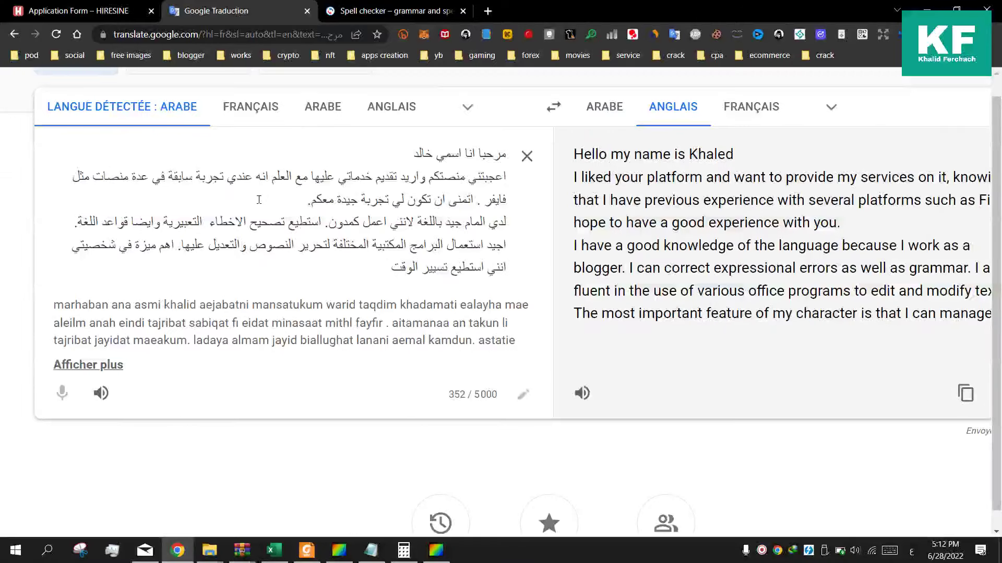
key(ctrl+plus)
key(ctrl+plus)
key(ctrl+plus)
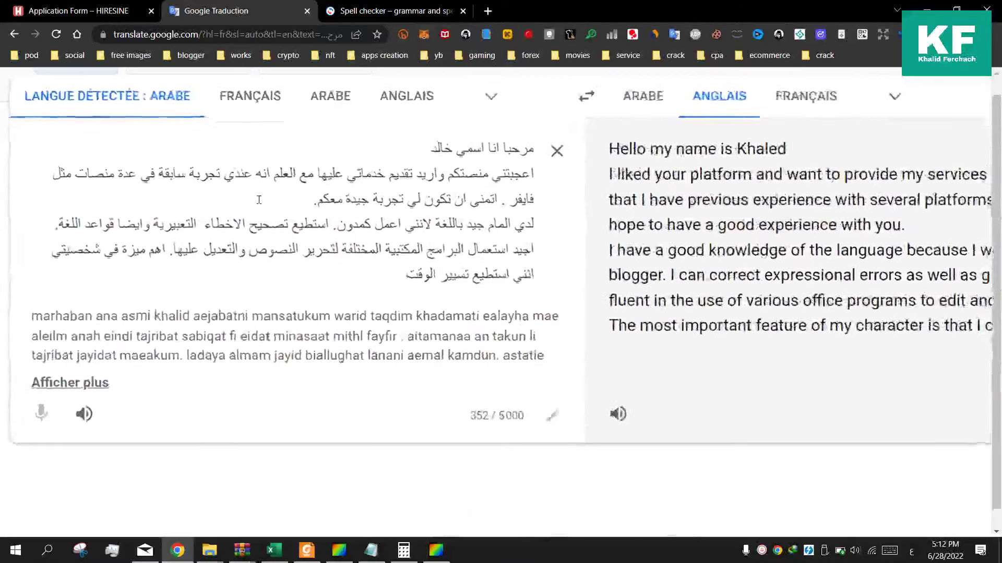
key(ctrl+minus)
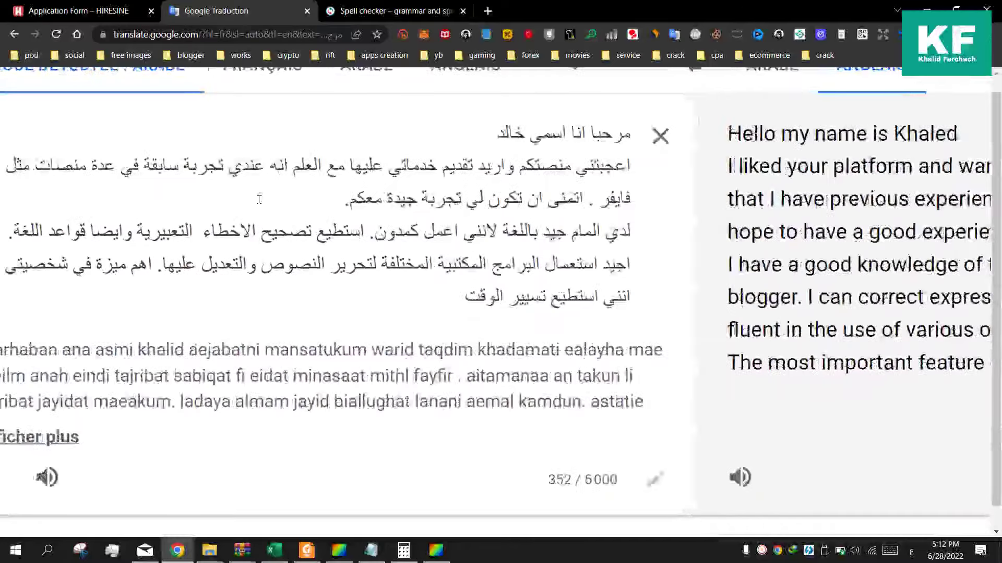
key(ctrl+plus)
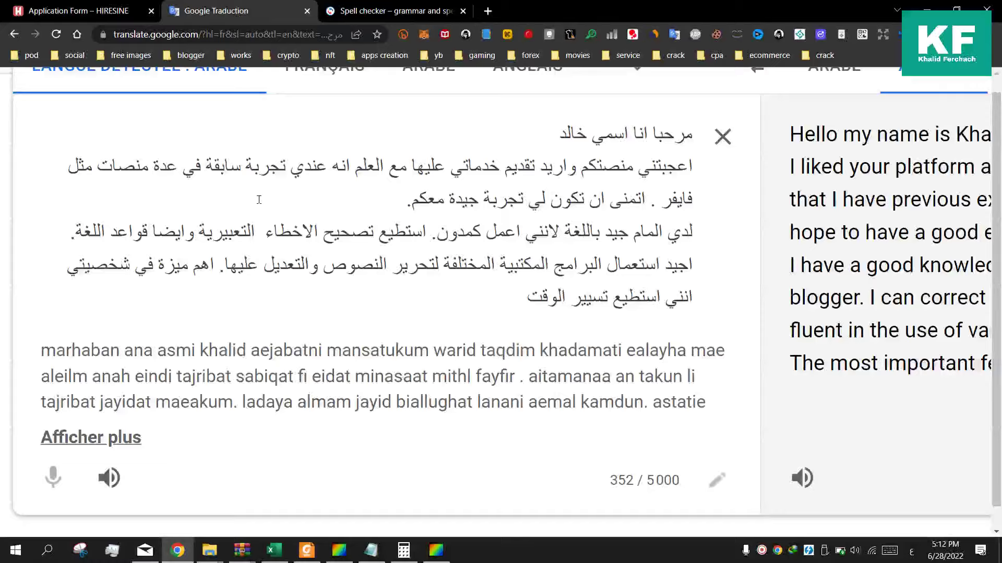
scroll(259, 200, right, 10)
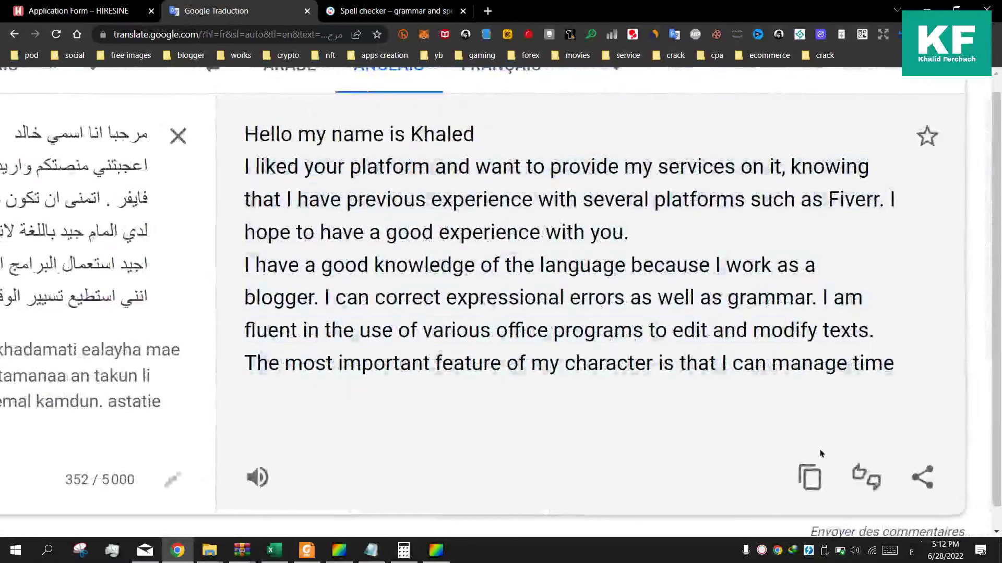
click(808, 479)
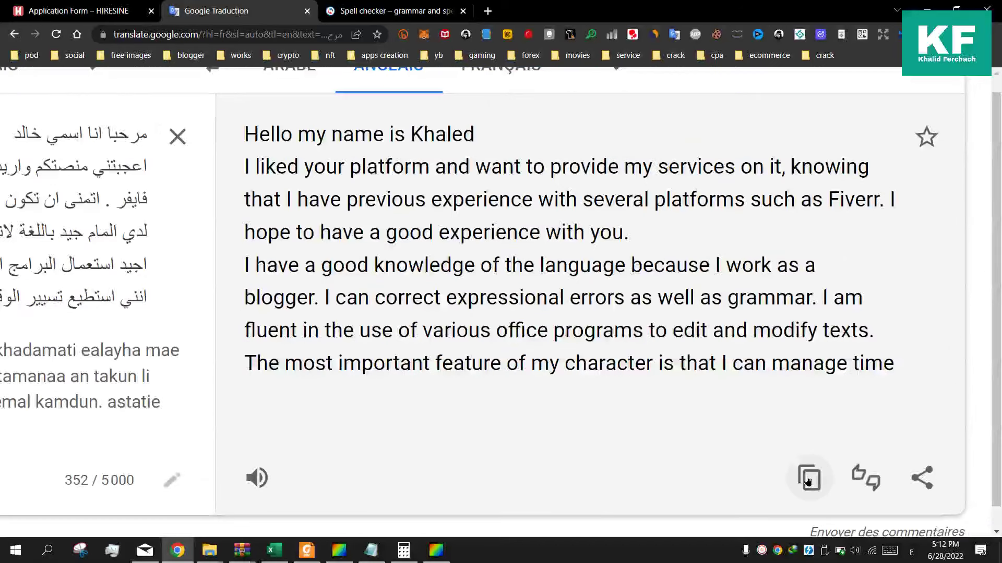
Replace the old text in Reverso's grammar checker with the copied English introduction and check it
click(437, 13)
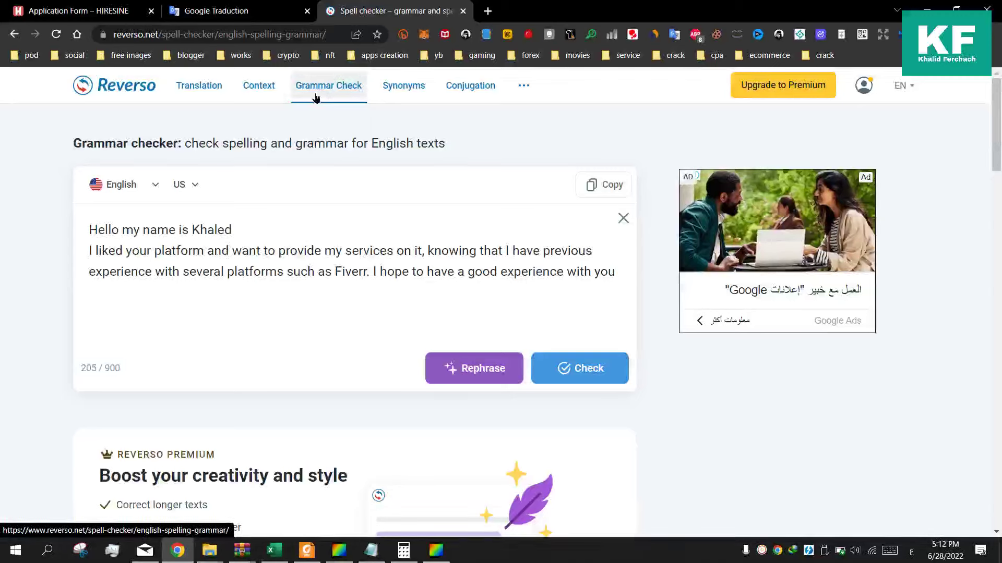
click(622, 219)
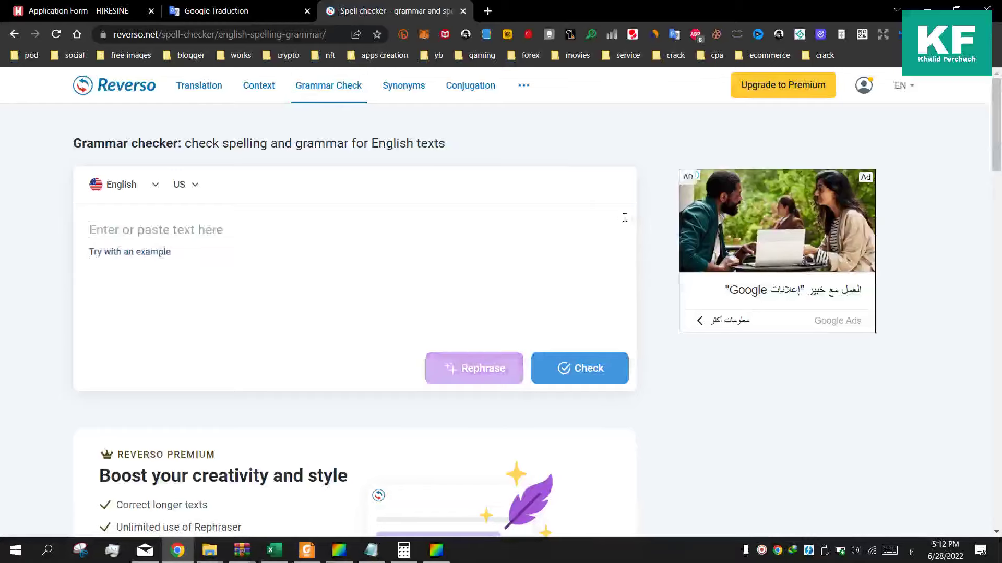
right_click(274, 225)
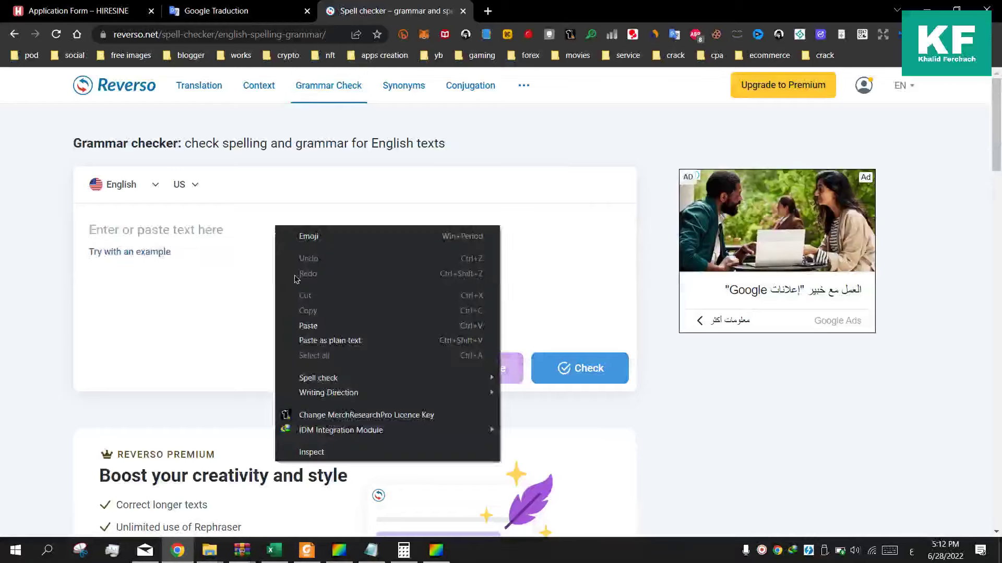
click(312, 324)
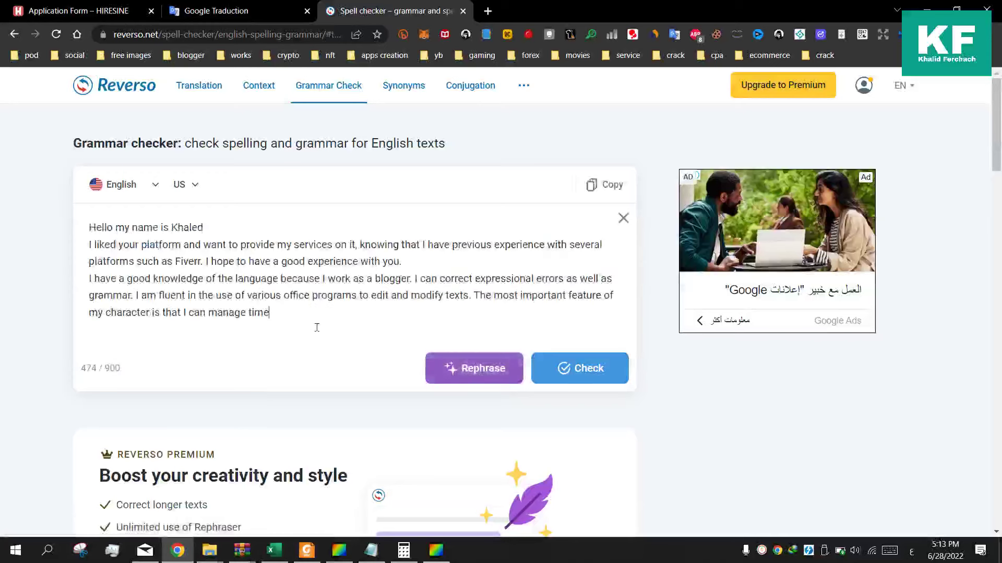
click(564, 374)
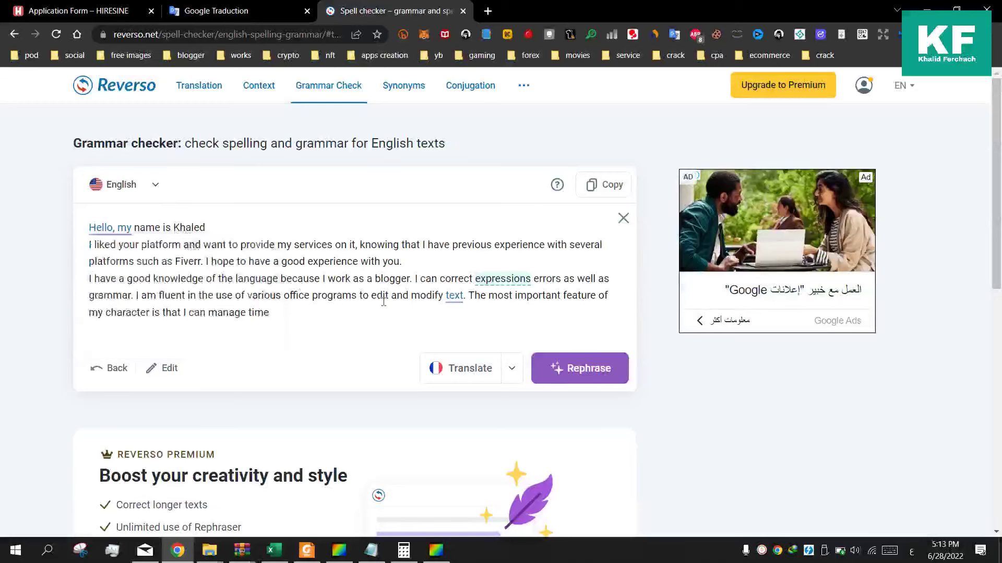
Examine Reverso's corrections, compare them with the Google Translate version, and view synonyms for "modify" and "use"
scroll(277, 312, up, 2)
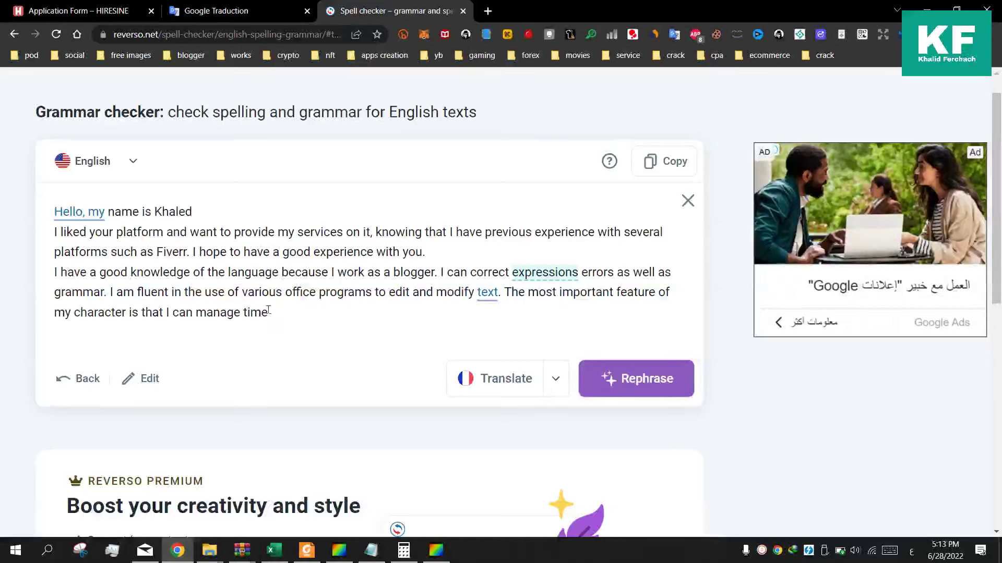
drag(268, 312, 122, 215)
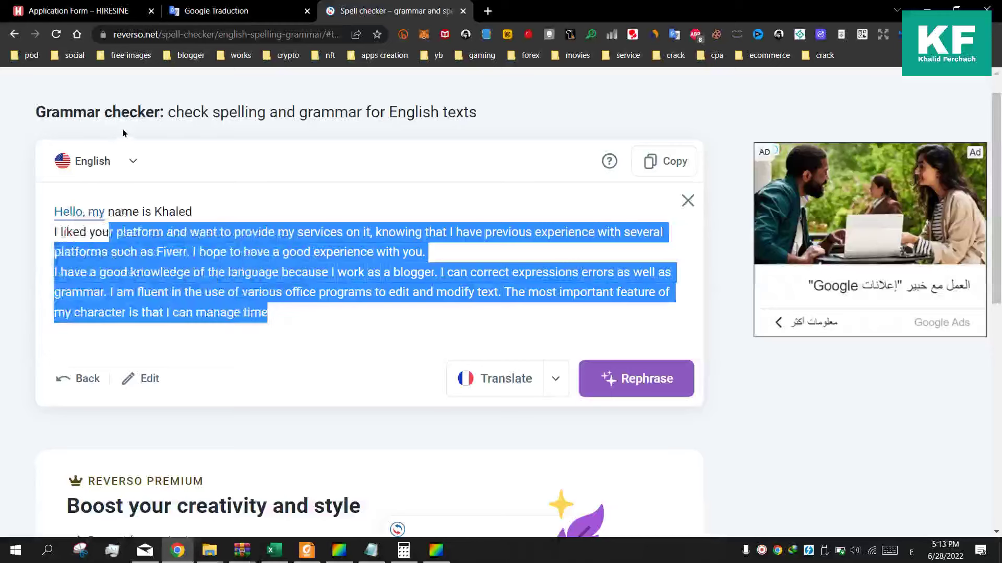
click(235, 11)
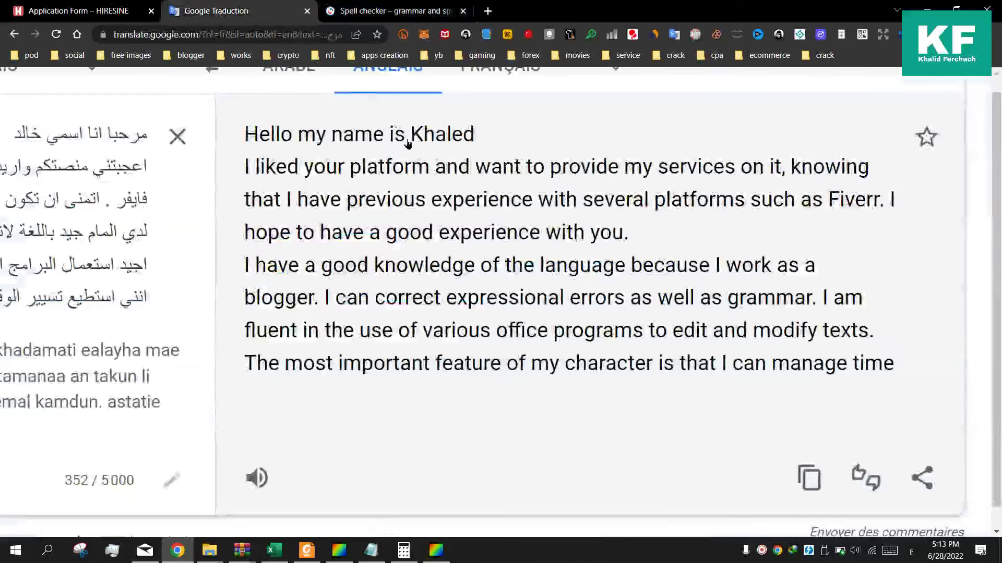
click(380, 5)
click(472, 295)
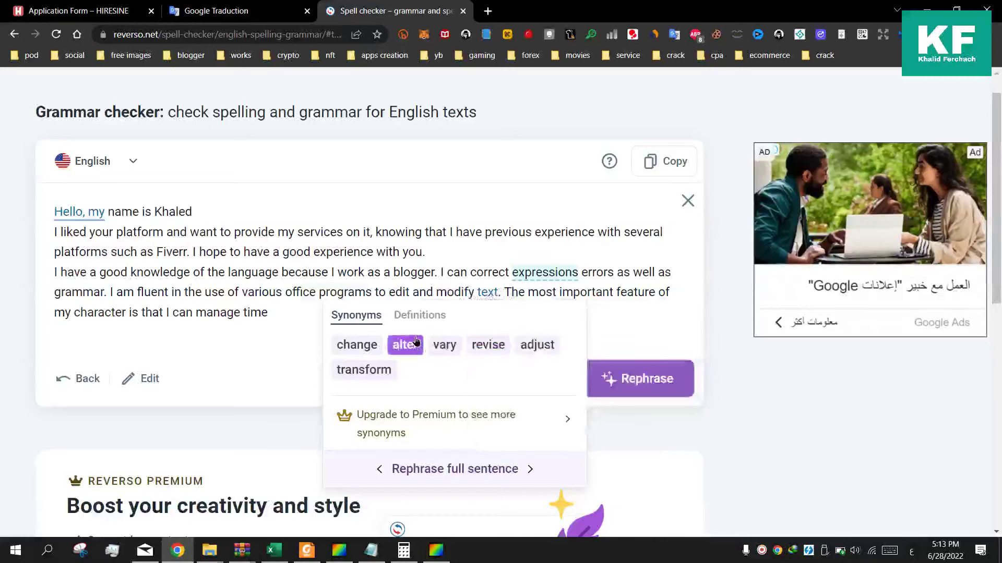
click(212, 302)
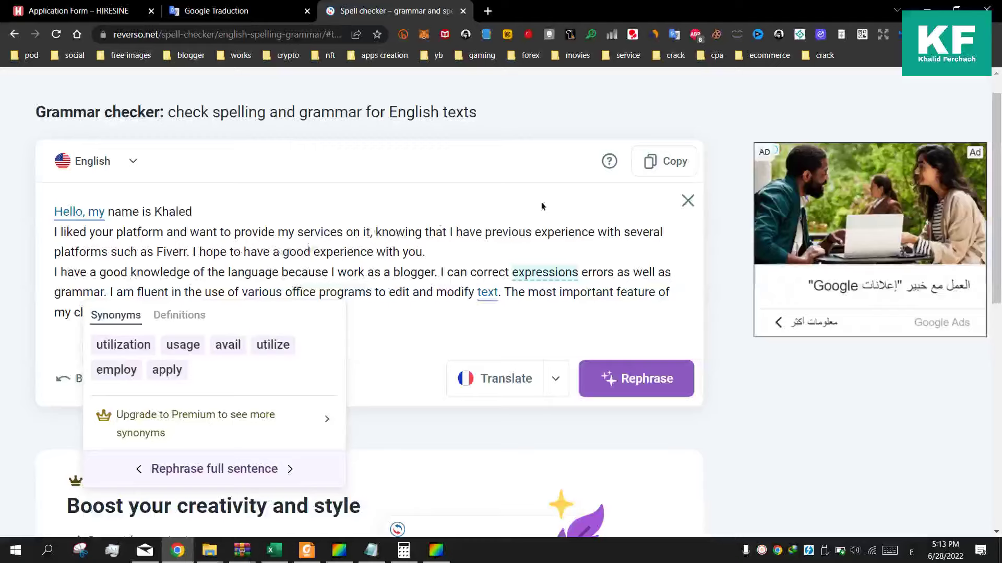
Copy the corrected introduction from Reverso and paste it into the Brief Yourself field of the HIRESINE application form
click(662, 162)
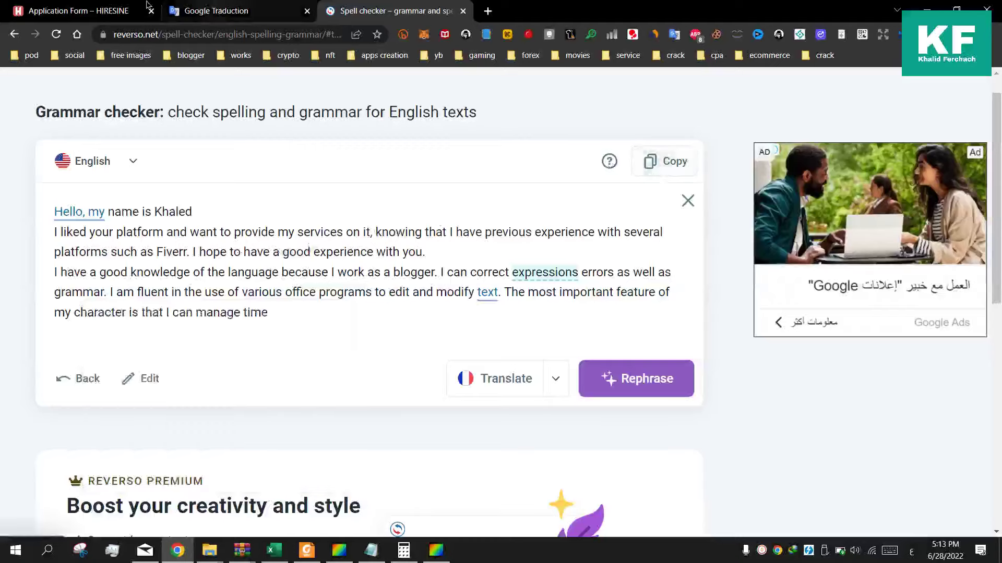
click(105, 10)
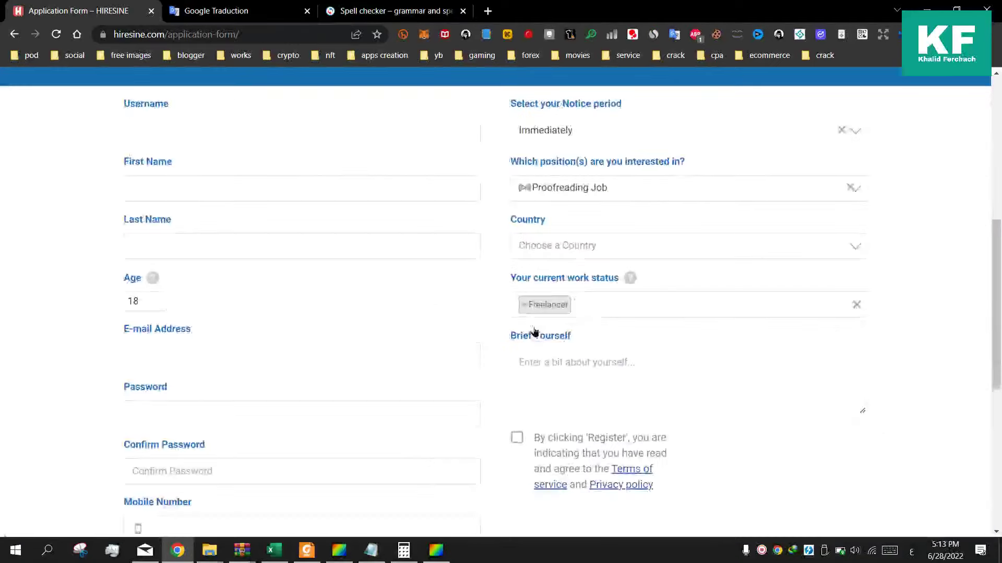
right_click(566, 367)
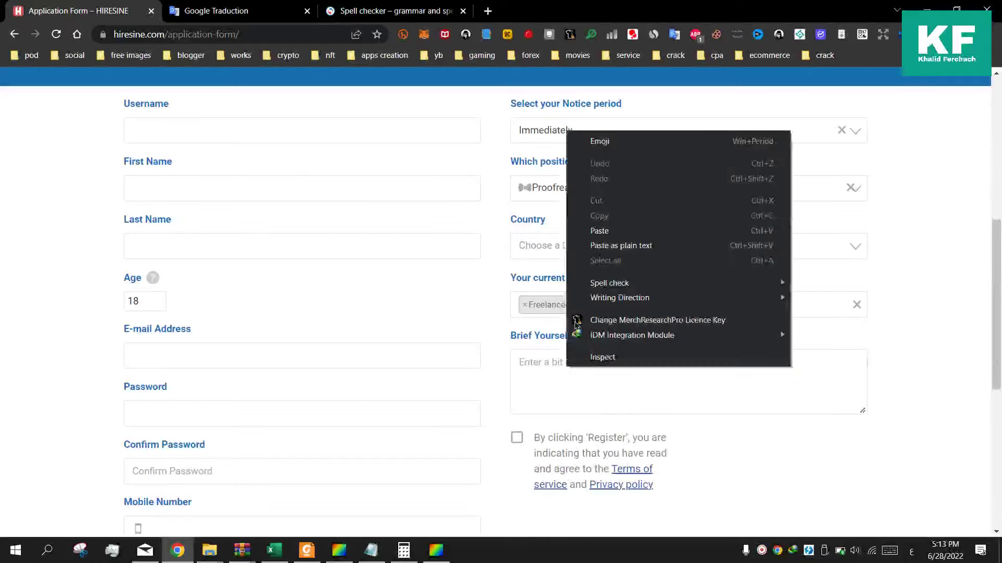
click(599, 231)
scroll(523, 286, down, 3)
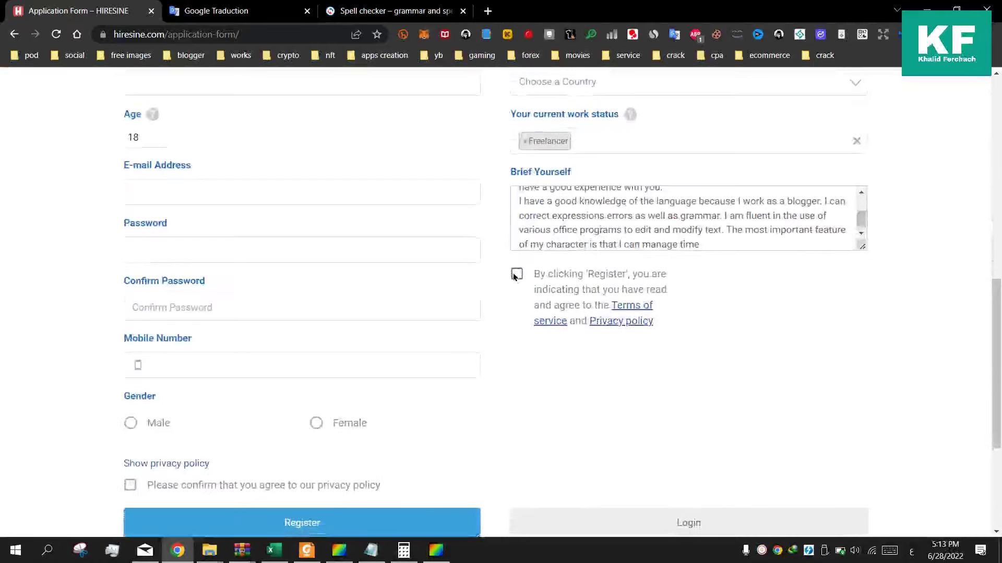
scroll(374, 311, down, 2)
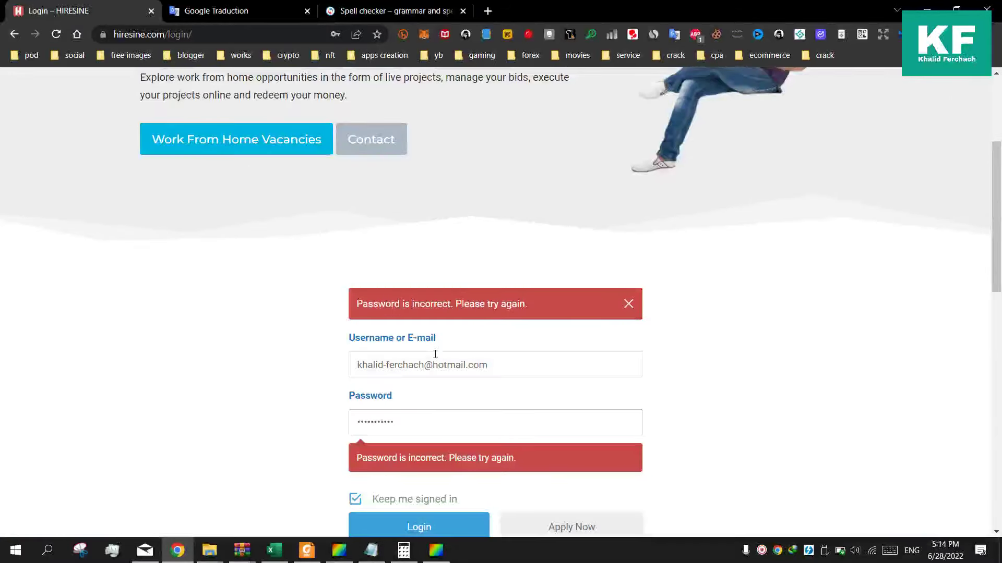
Dismiss the error banner on the HIRESINE login page and submit the login form
scroll(436, 357, down, 1)
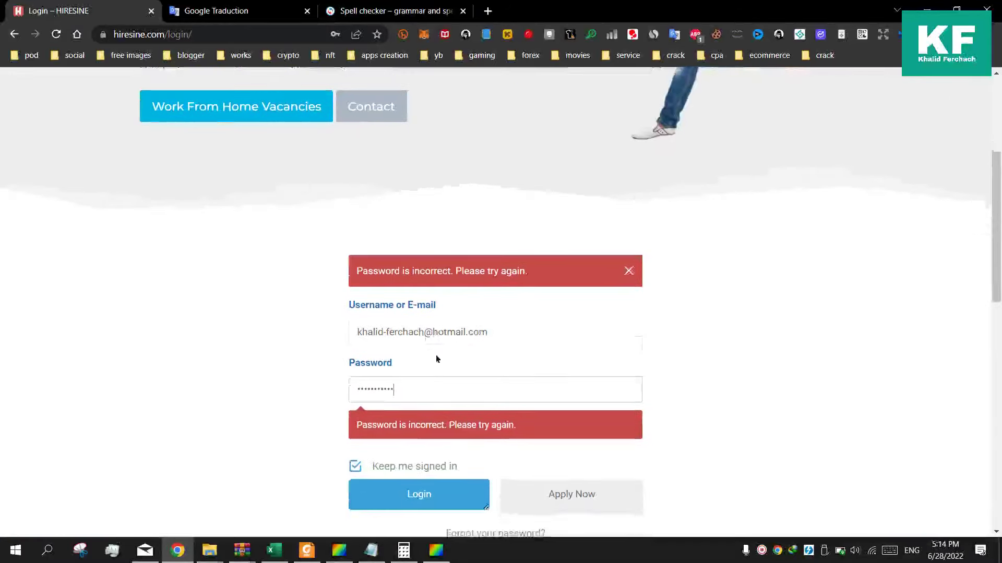
click(628, 270)
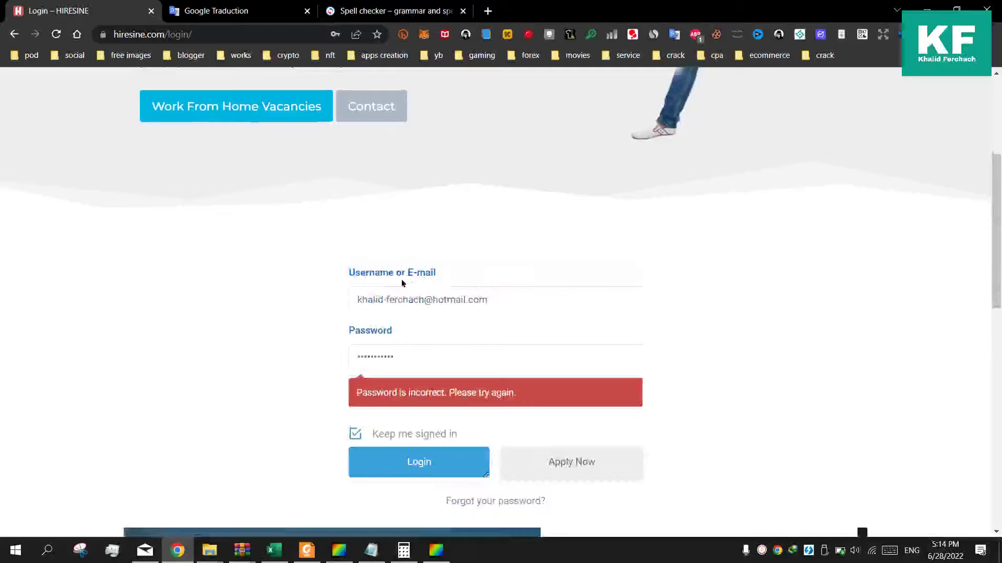
scroll(402, 283, up, 3)
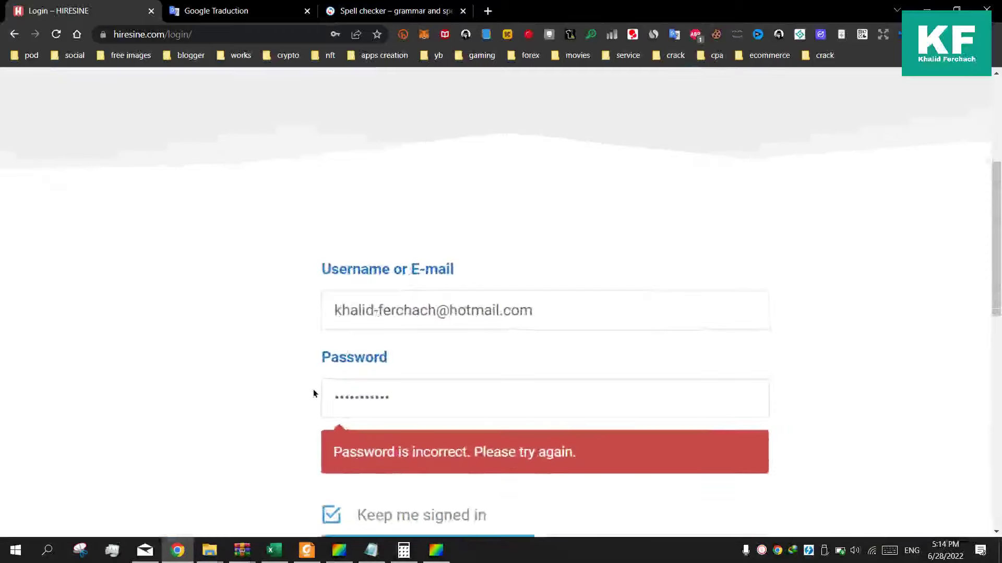
scroll(468, 330, down, 2)
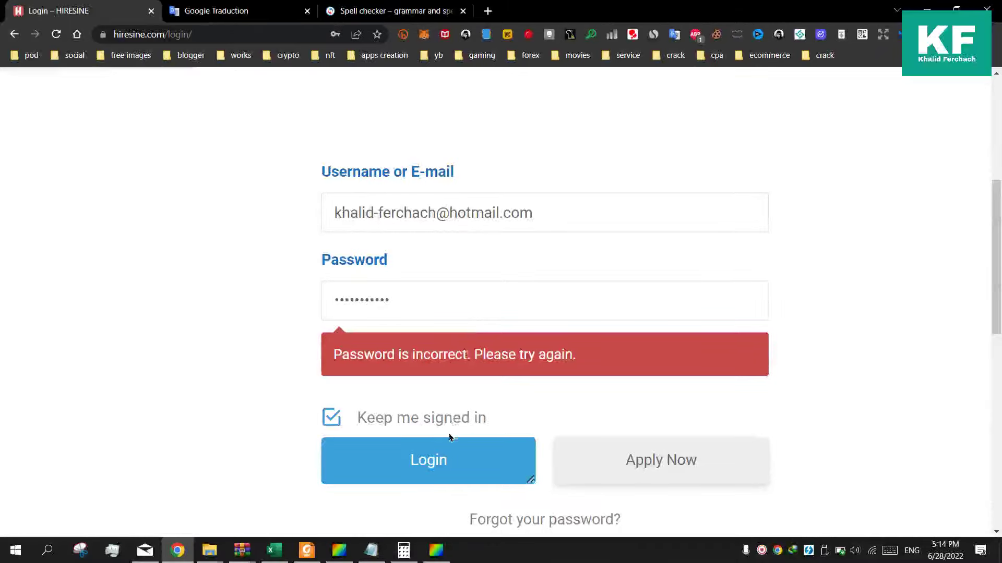
click(445, 452)
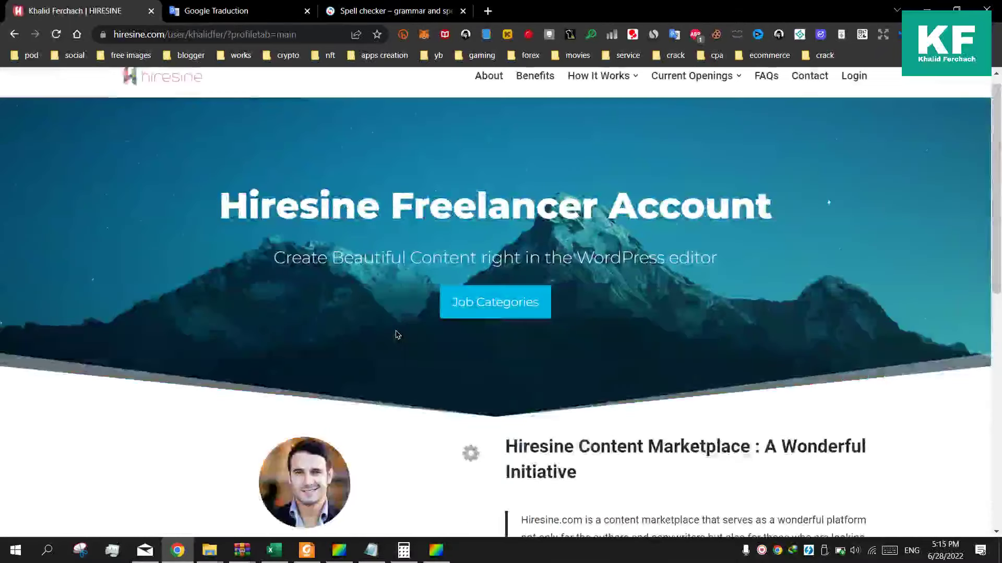
Examine the HIRESINE freelancer profile with its introduction, and return to the English translation in Google Translate
scroll(397, 335, down, 1)
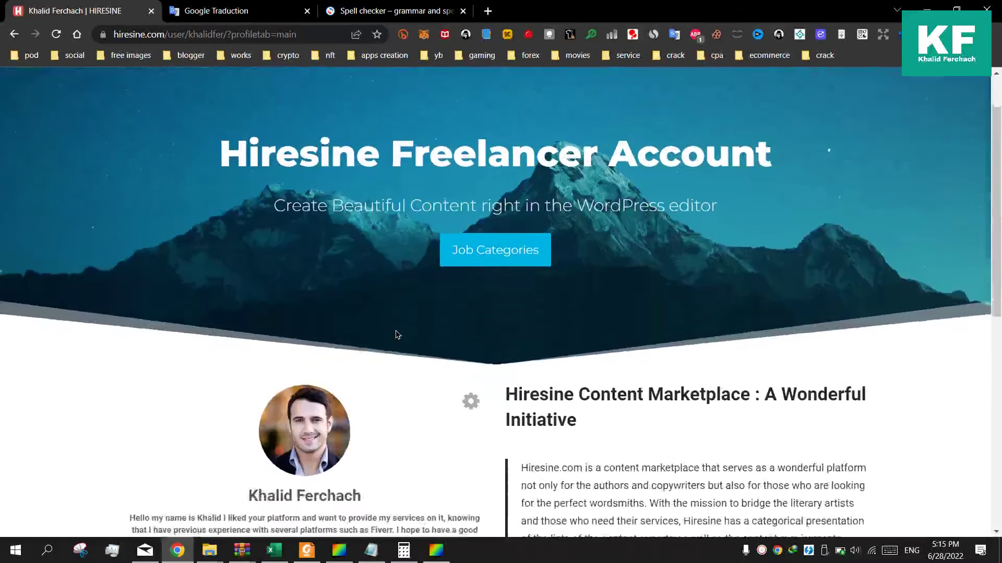
scroll(397, 334, down, 5)
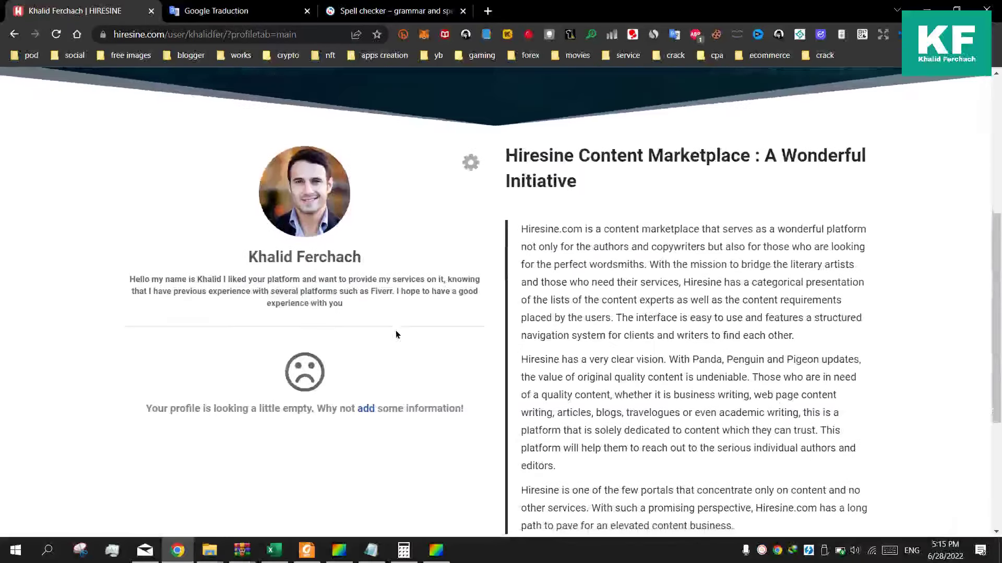
scroll(398, 334, down, 3)
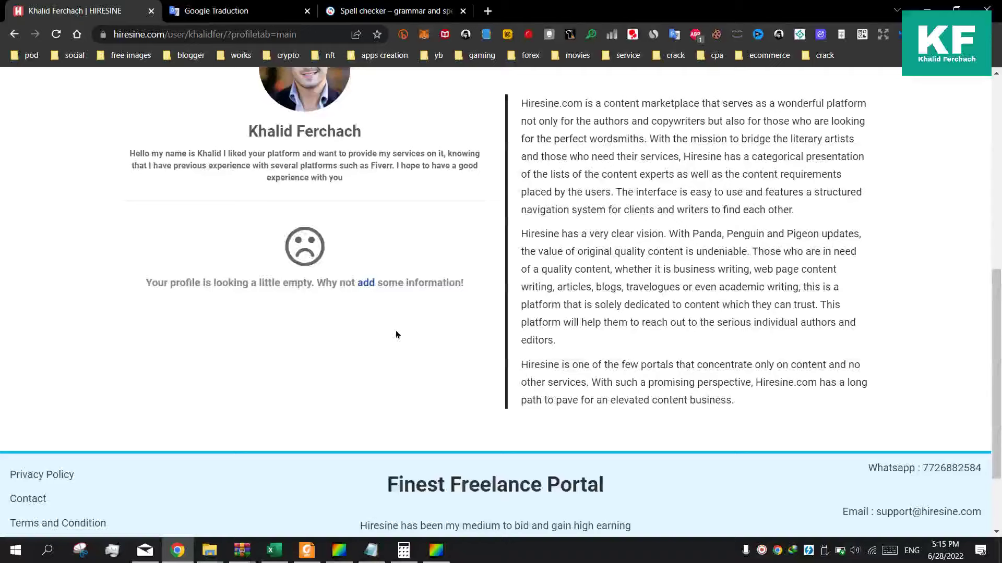
scroll(398, 335, up, 1)
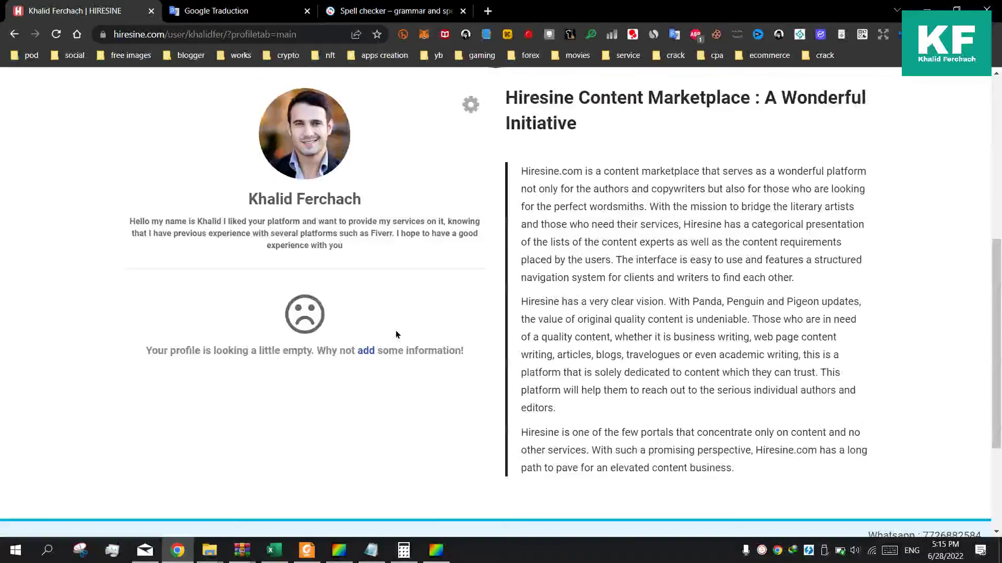
click(244, 9)
scroll(209, 311, up, 2)
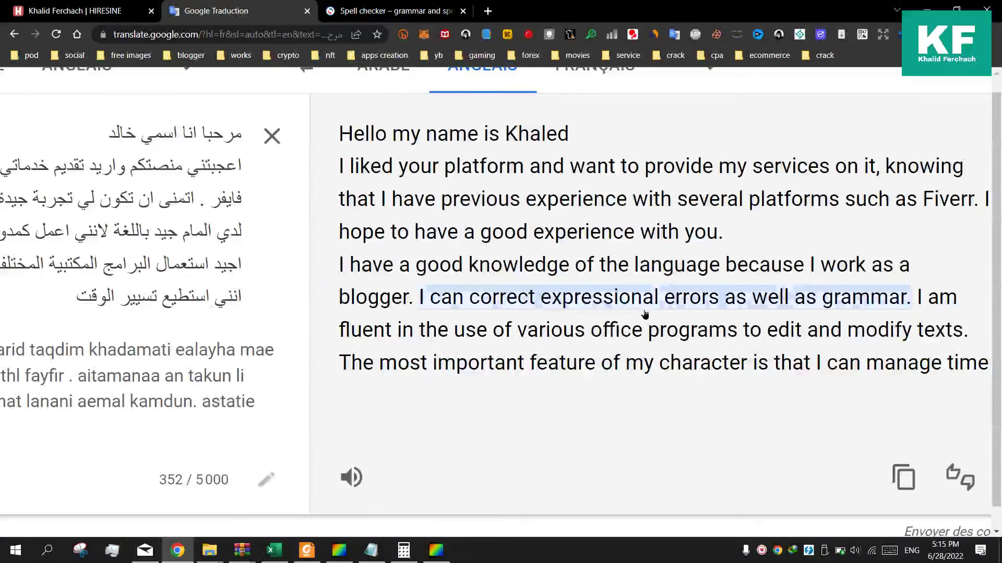
Copy the corrected introduction from the Reverso grammar checker and open the HIRESINE freelancer profile for editing
click(425, 9)
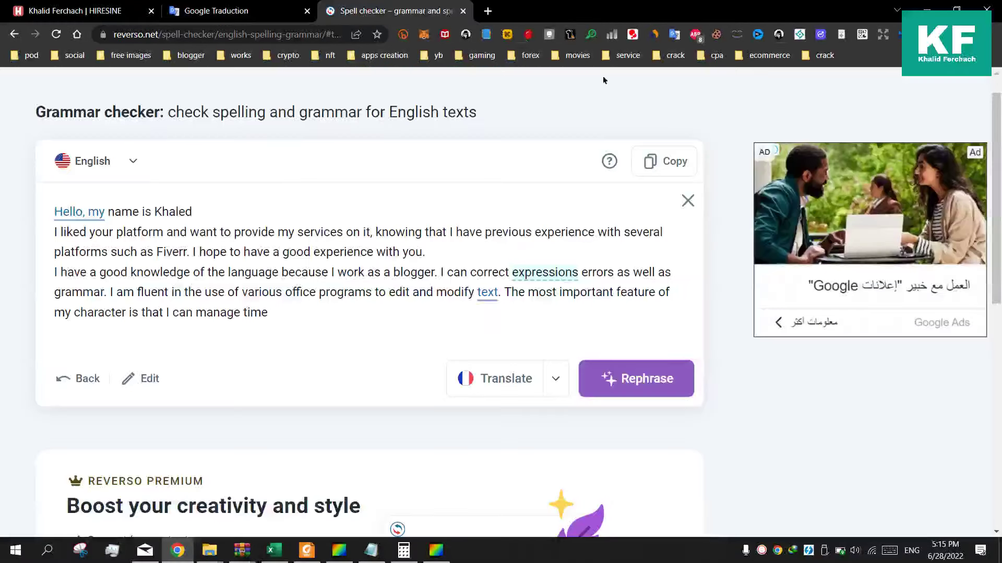
click(673, 170)
click(148, 6)
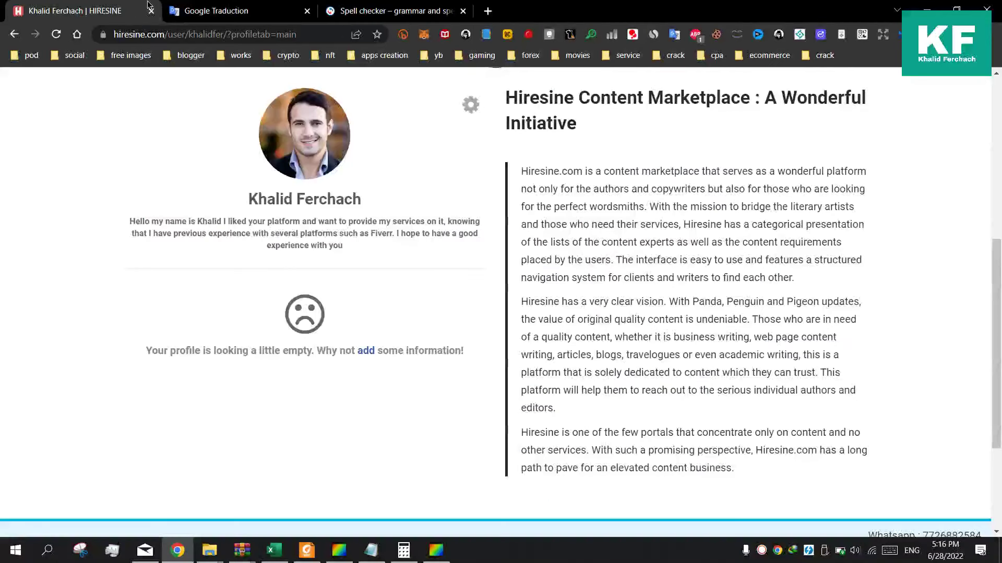
click(366, 354)
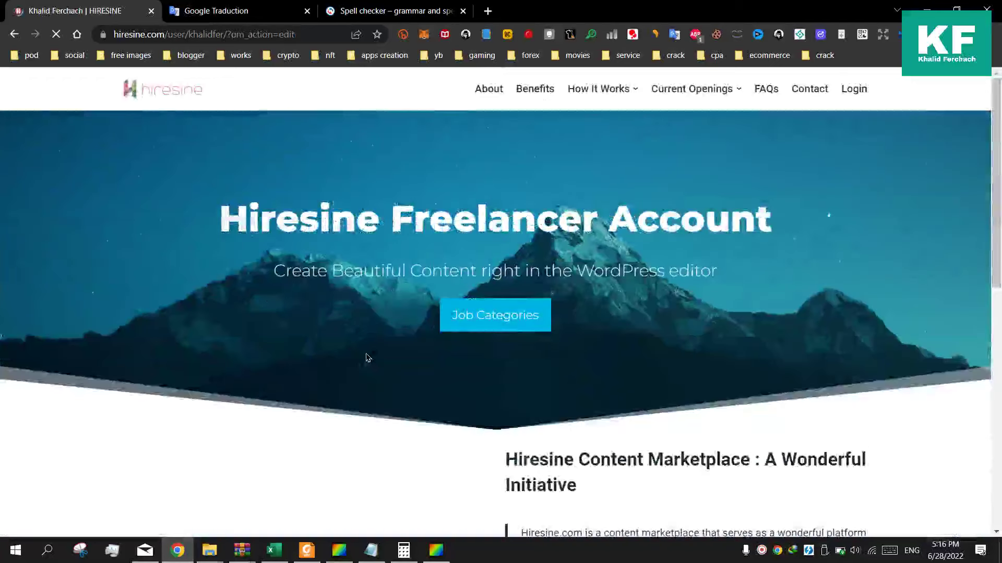
scroll(462, 387, down, 3)
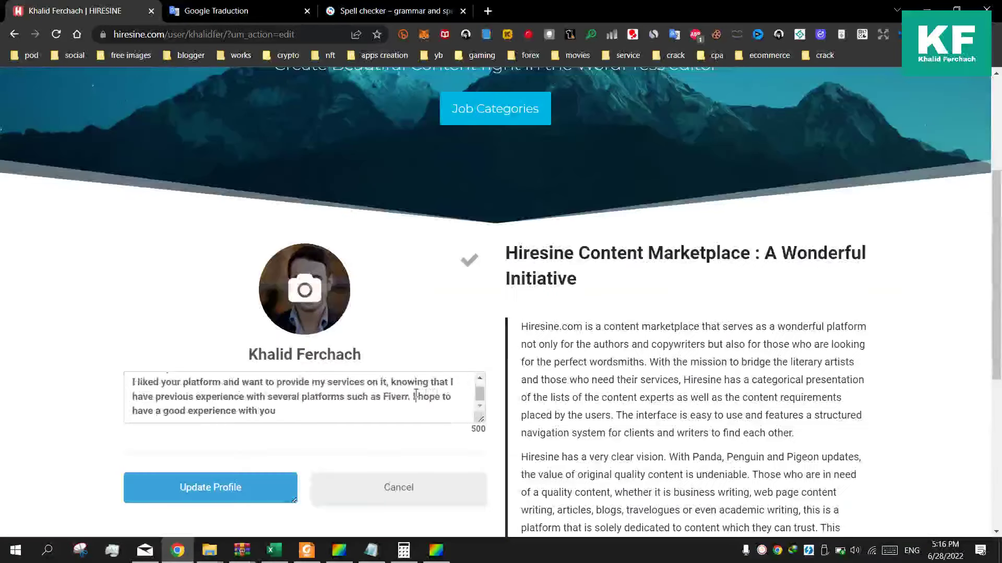
Replace the whole biography in the HIRESINE profile with the copied introduction and update the profile
right_click(416, 396)
click(460, 286)
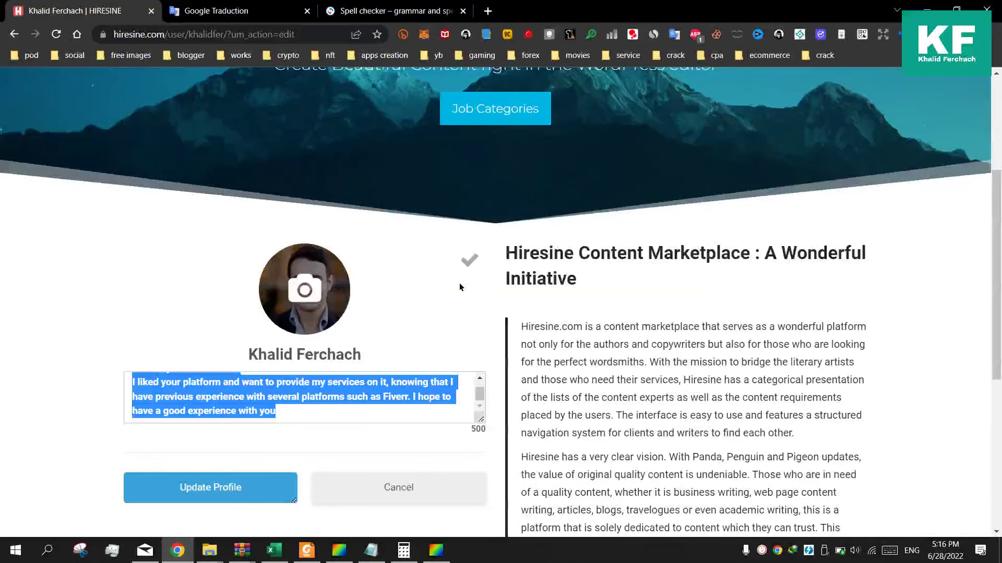
key(BackSpace)
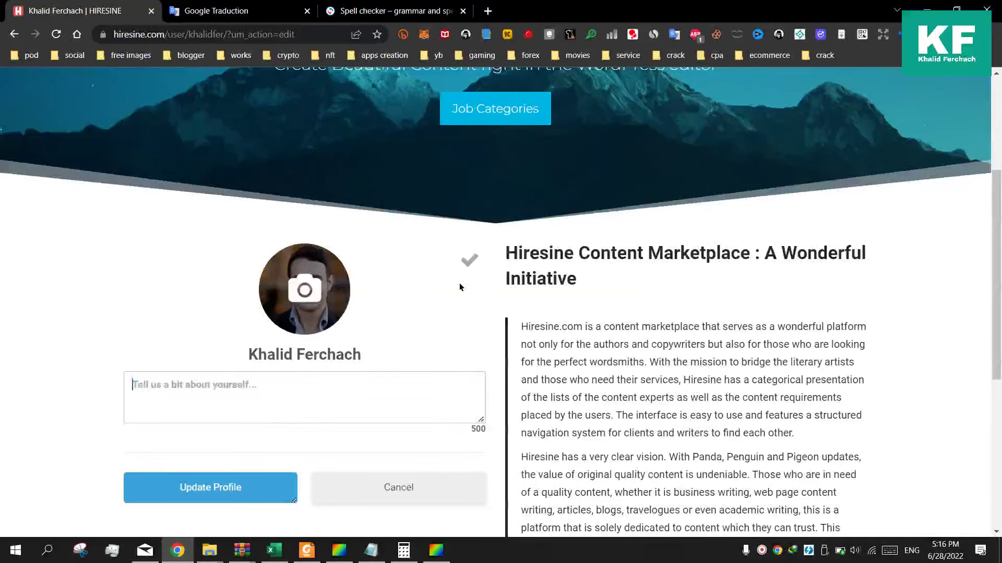
right_click(256, 379)
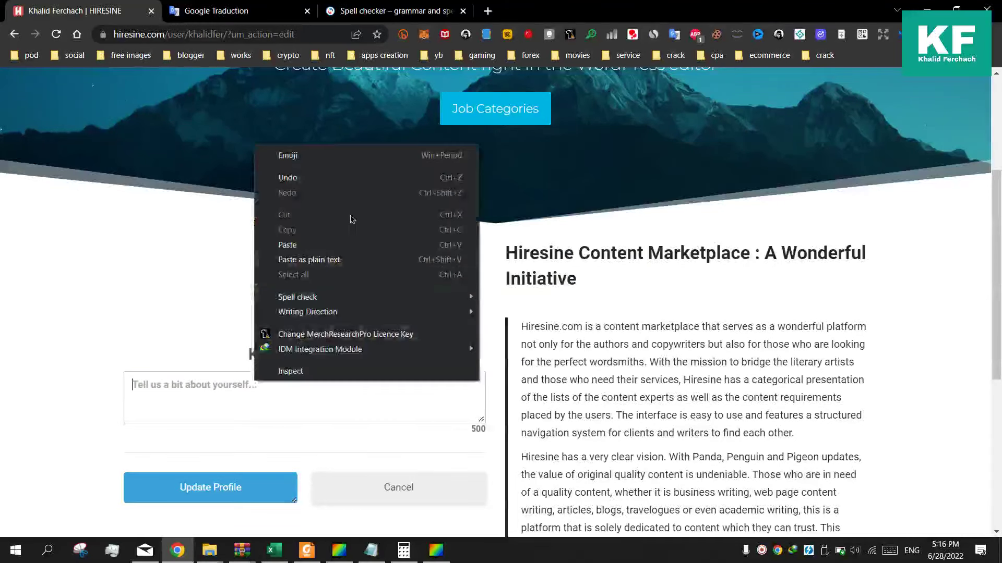
click(313, 245)
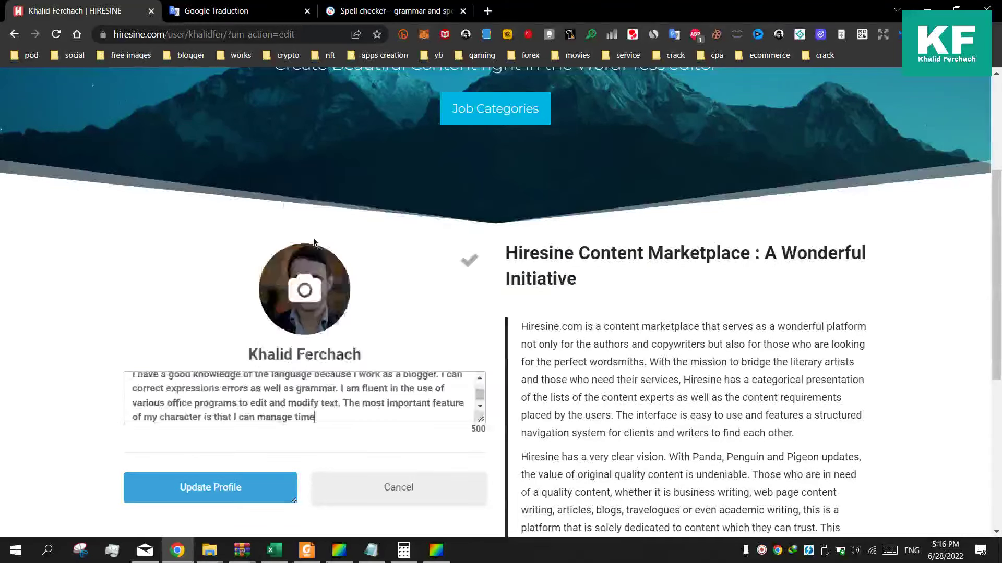
click(262, 488)
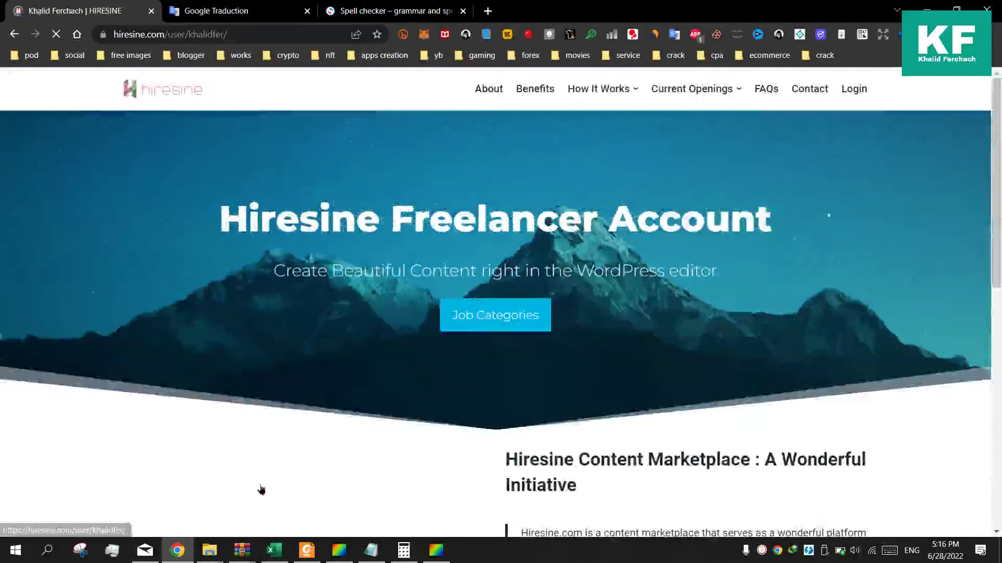
Upload the image Sans titre 1 from the Music folder as the new profile photo and enlarge its crop area to nearly the full picture
scroll(287, 365, down, 3)
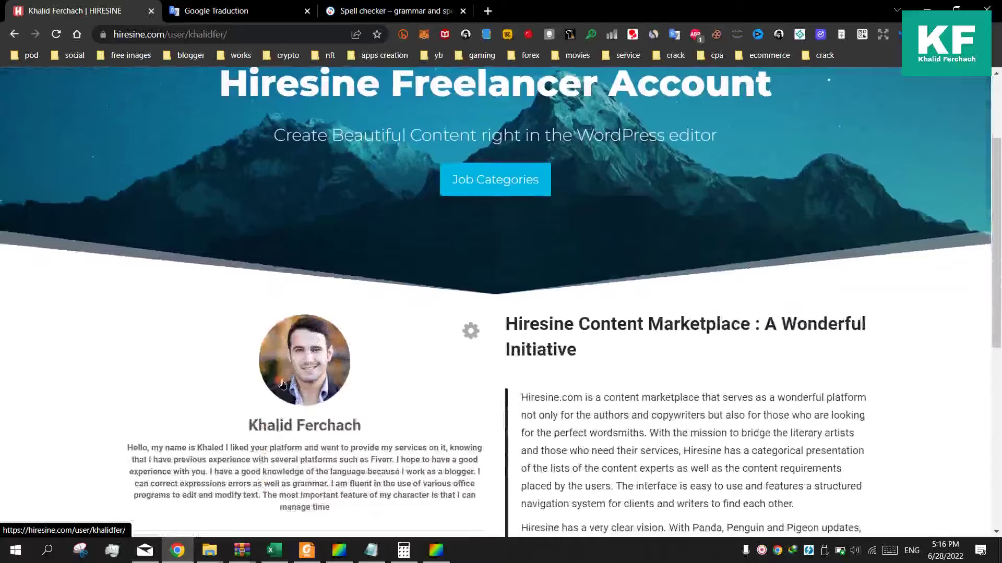
scroll(274, 389, down, 7)
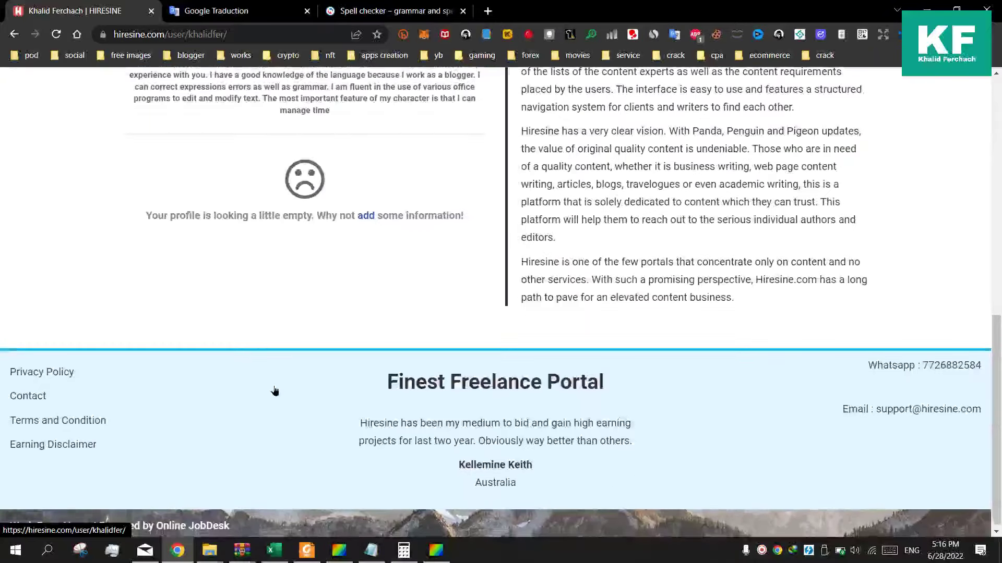
scroll(275, 391, up, 5)
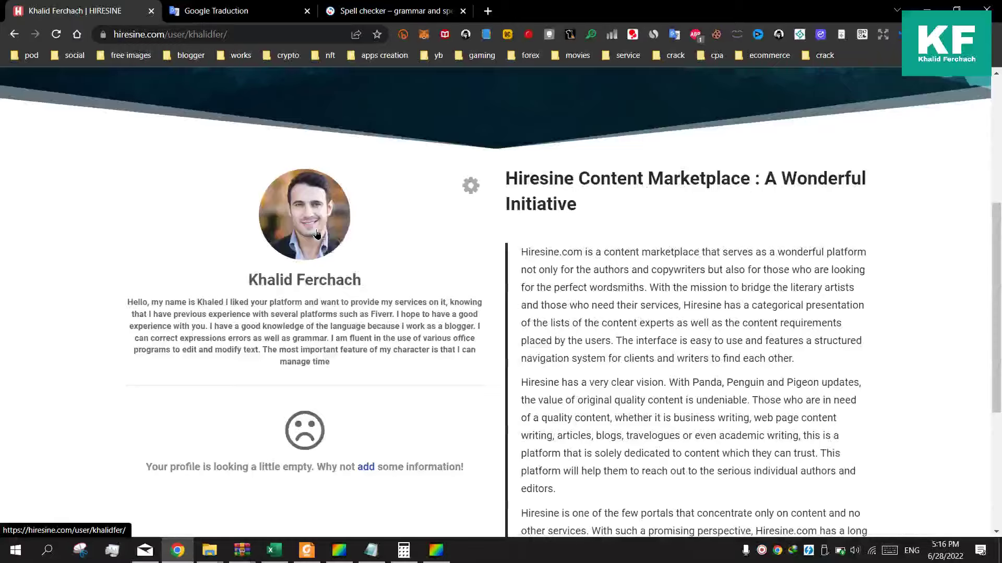
click(317, 235)
click(295, 207)
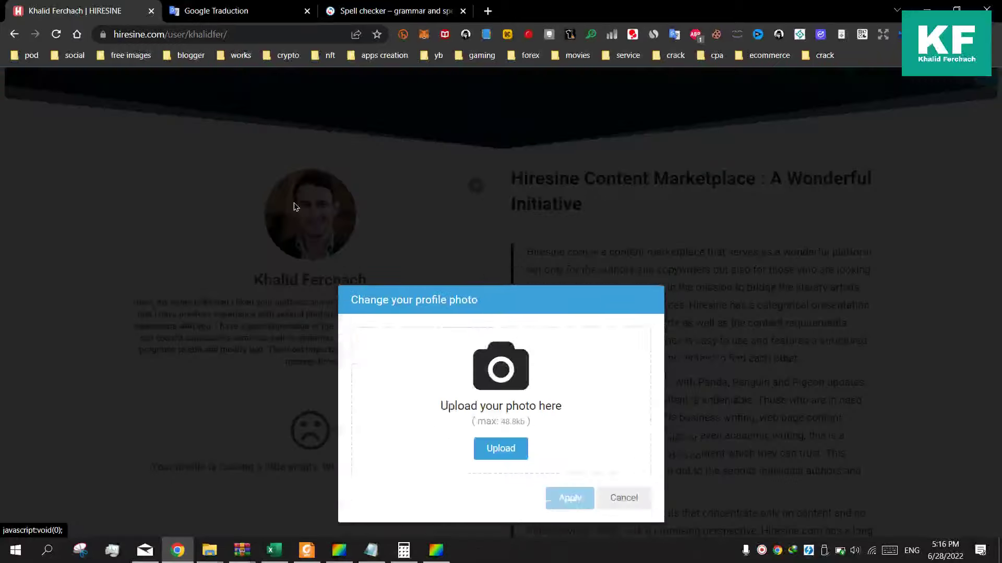
click(502, 339)
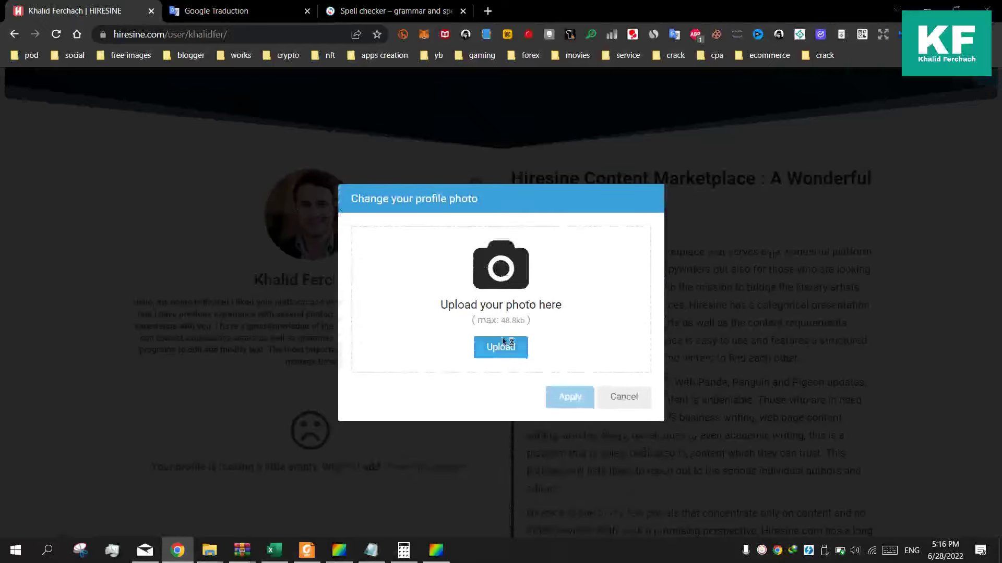
click(318, 203)
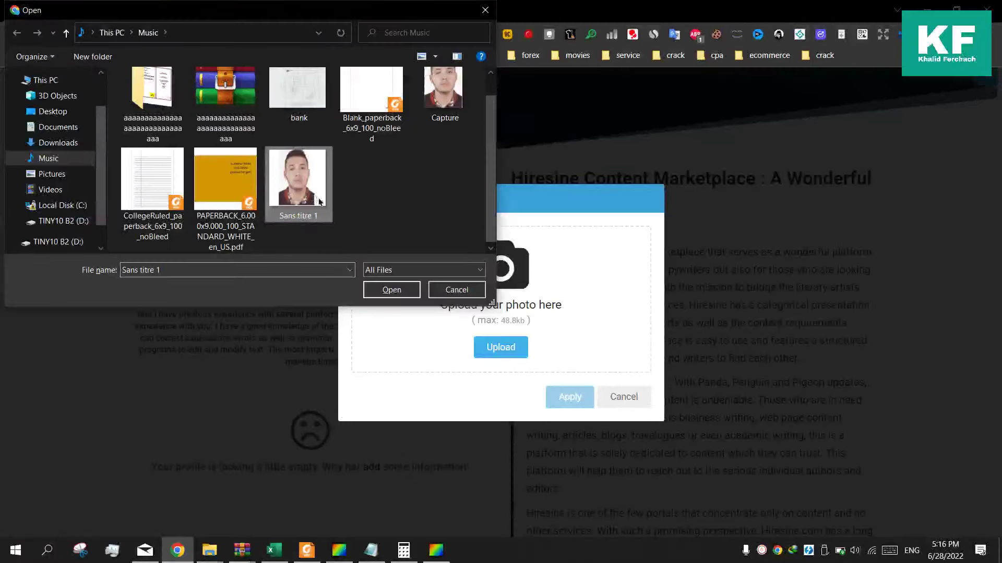
click(391, 290)
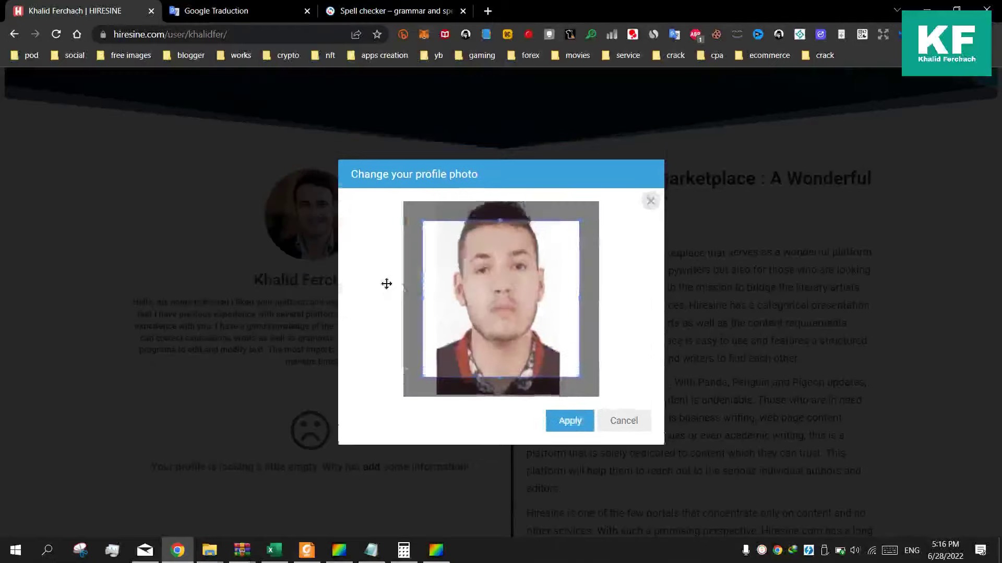
drag(578, 375, 667, 463)
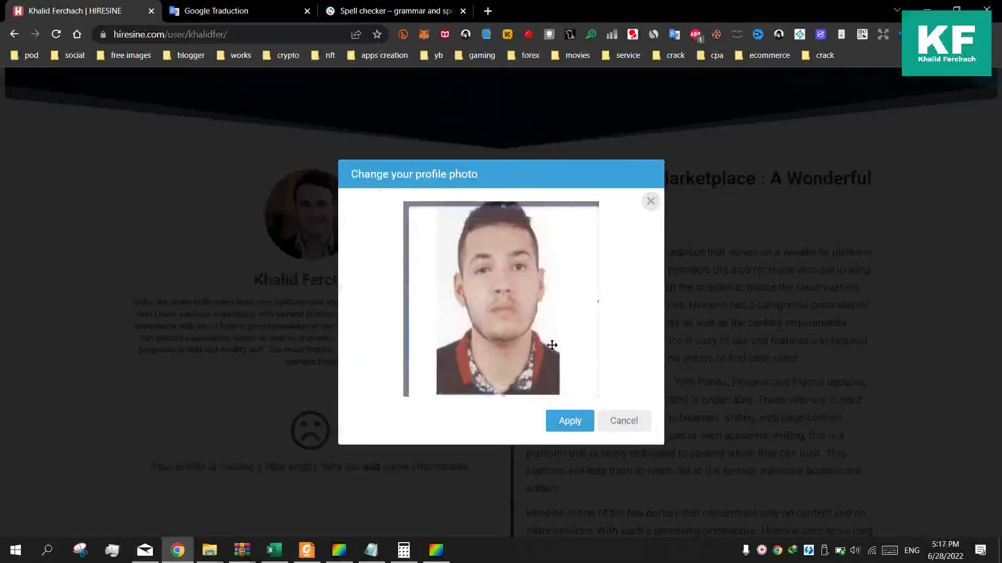
drag(552, 346, 512, 312)
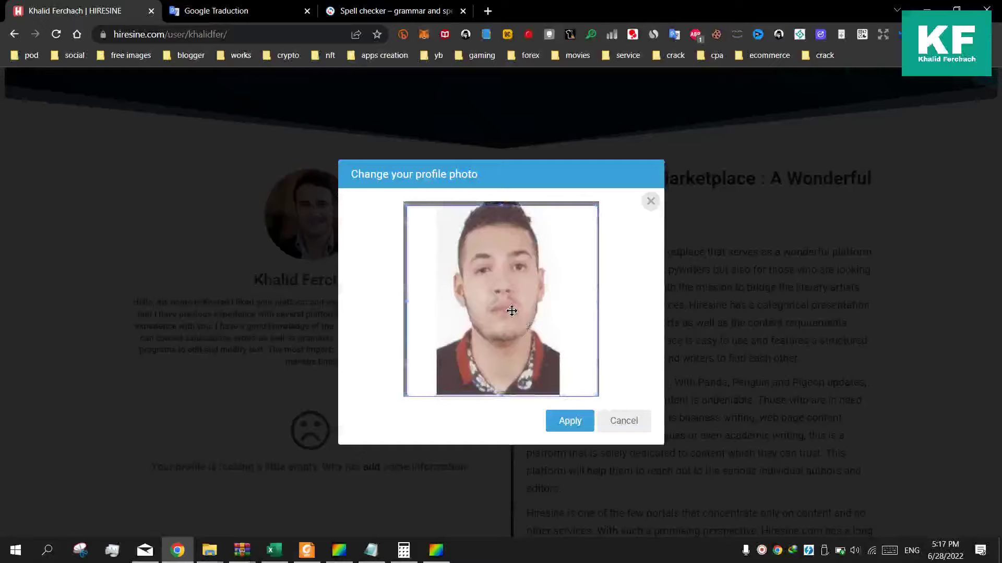